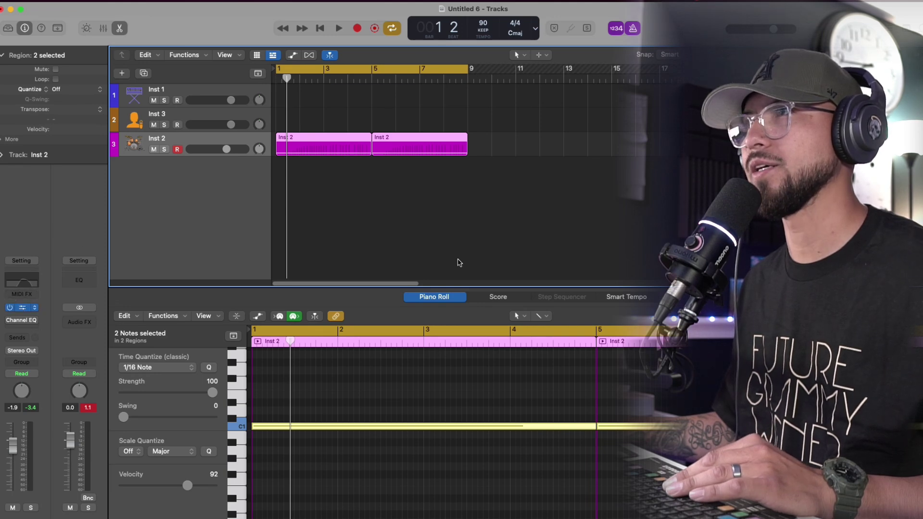
Step: Open Serato Sample on the Inst 2 track, raise the level of pad 1, and close the sampler
{"action": "left_click", "coordinate": [22, 307]}
{"action": "left_click_drag", "start_coordinate": [495, 142], "coordinate": [490, 106]}
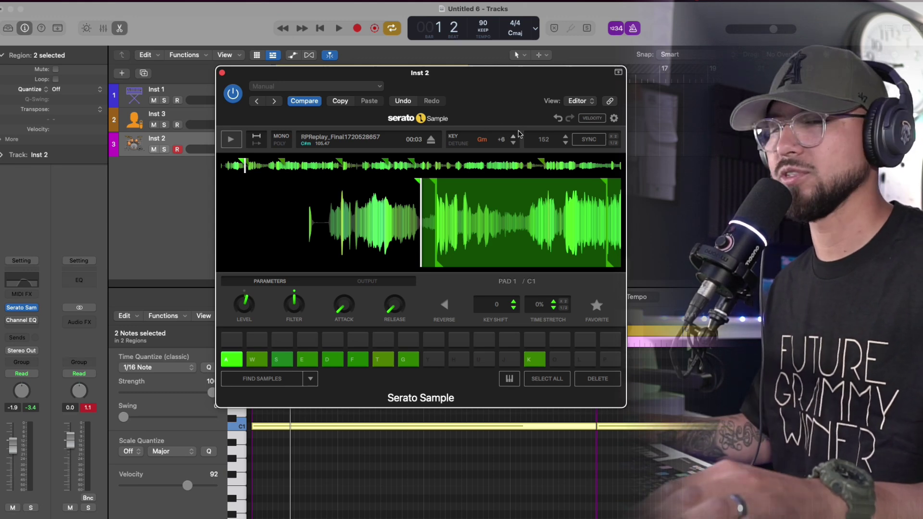
{"action": "left_click_drag", "start_coordinate": [486, 100], "coordinate": [494, 109]}
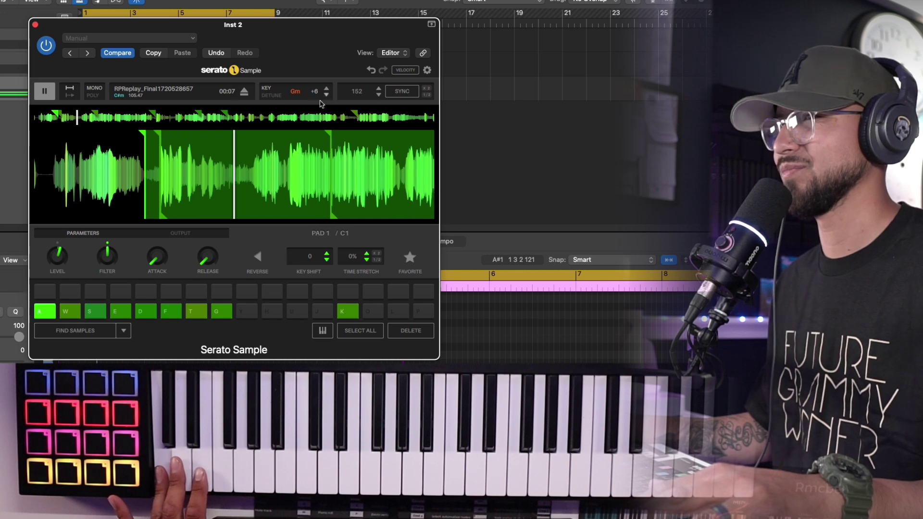
{"action": "left_click_drag", "start_coordinate": [57, 257], "coordinate": [57, 247]}
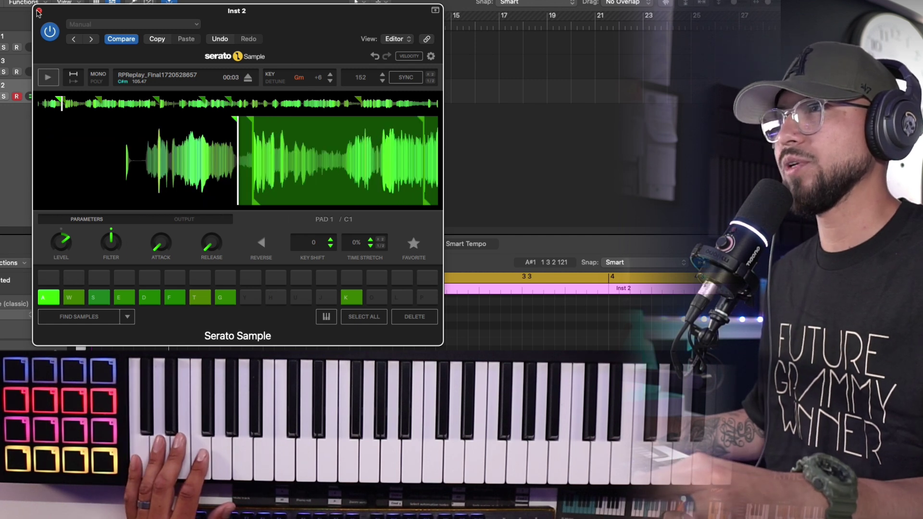
{"action": "mouse_move", "coordinate": [249, 148]}
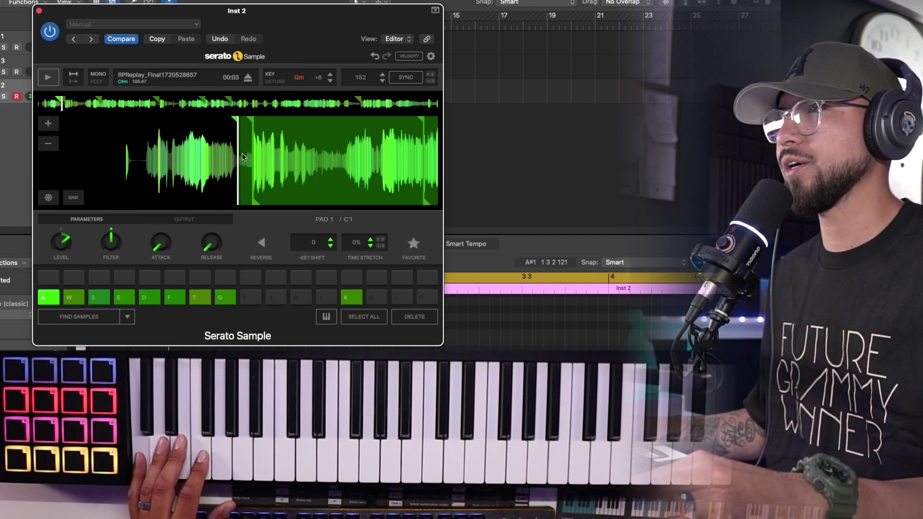
{"action": "left_click_drag", "start_coordinate": [44, 11], "coordinate": [57, 57]}
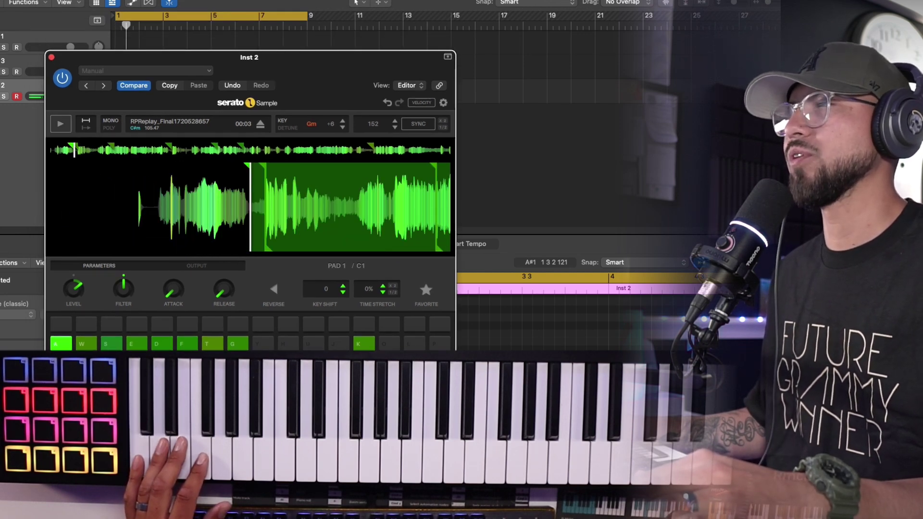
{"action": "left_click", "coordinate": [52, 57]}
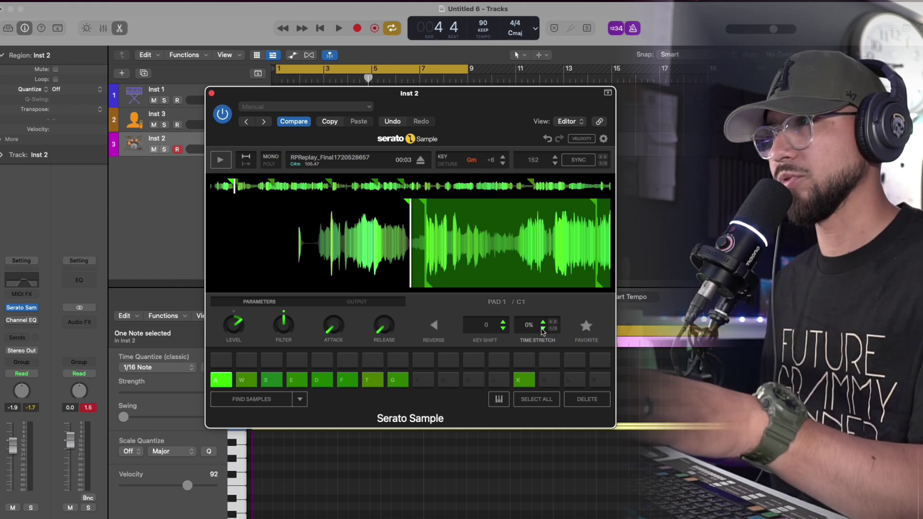
{"action": "left_click_drag", "start_coordinate": [422, 143], "coordinate": [444, 157]}
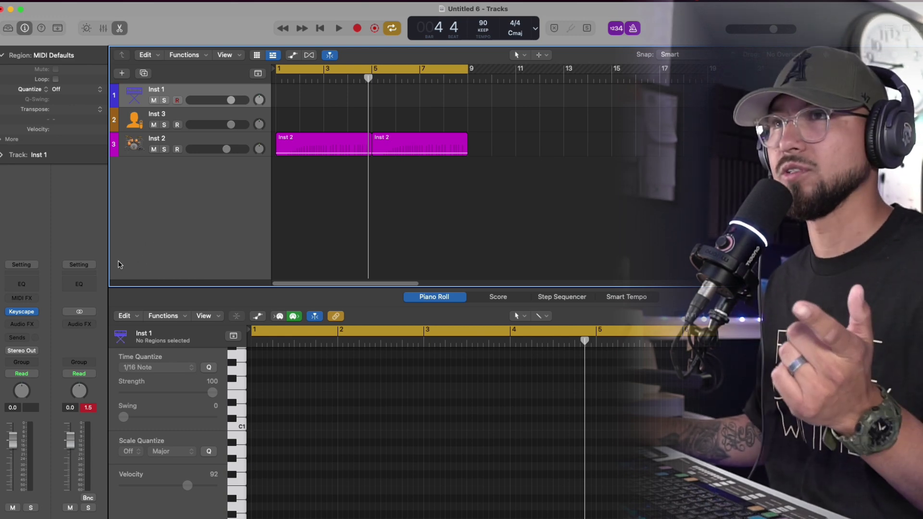
Step: Open Keyscape on the Inst 1 track and play the loop to audition it against the sample
{"action": "left_click", "coordinate": [25, 313]}
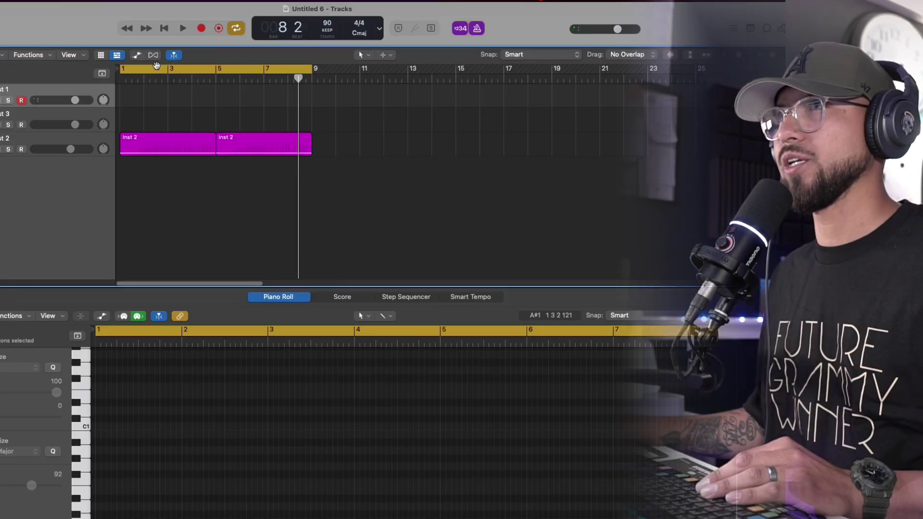
{"action": "left_click", "coordinate": [183, 29]}
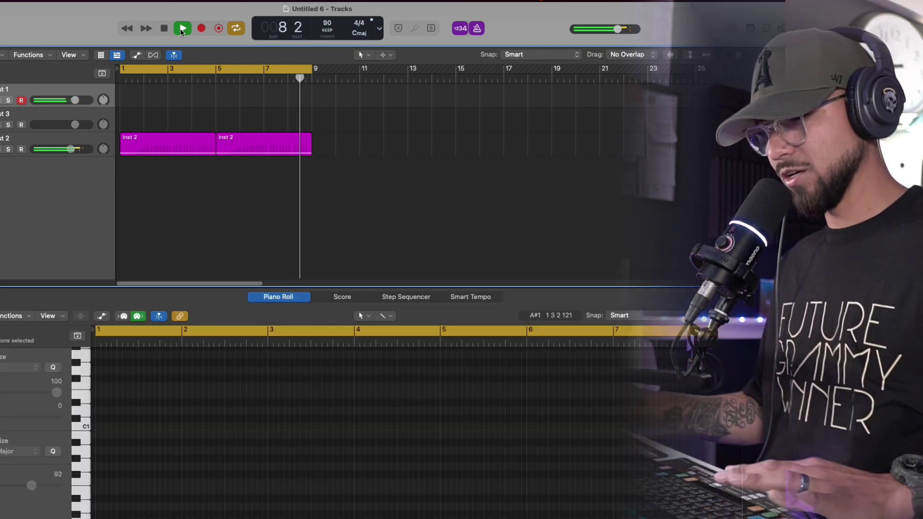
{"action": "left_click", "coordinate": [183, 29]}
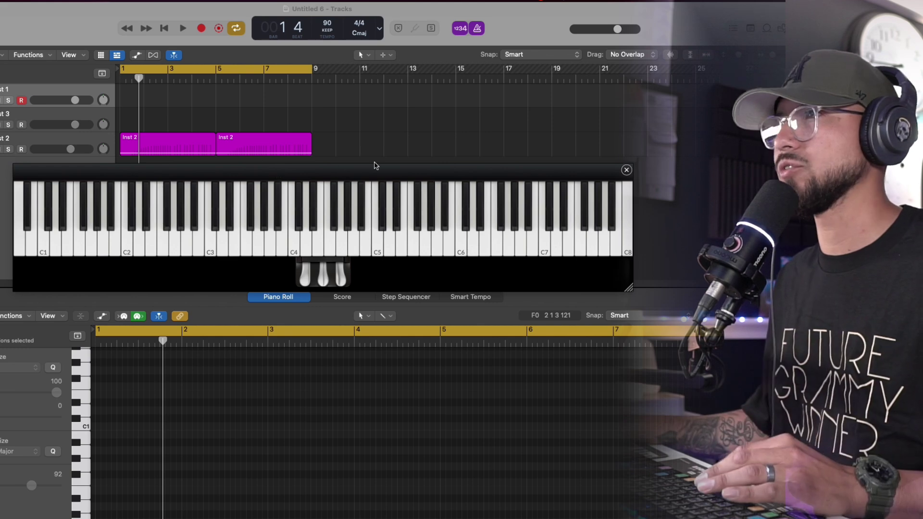
Step: Record a four-bar chord part on the Inst 1 track from bar 1
{"action": "left_click", "coordinate": [62, 92]}
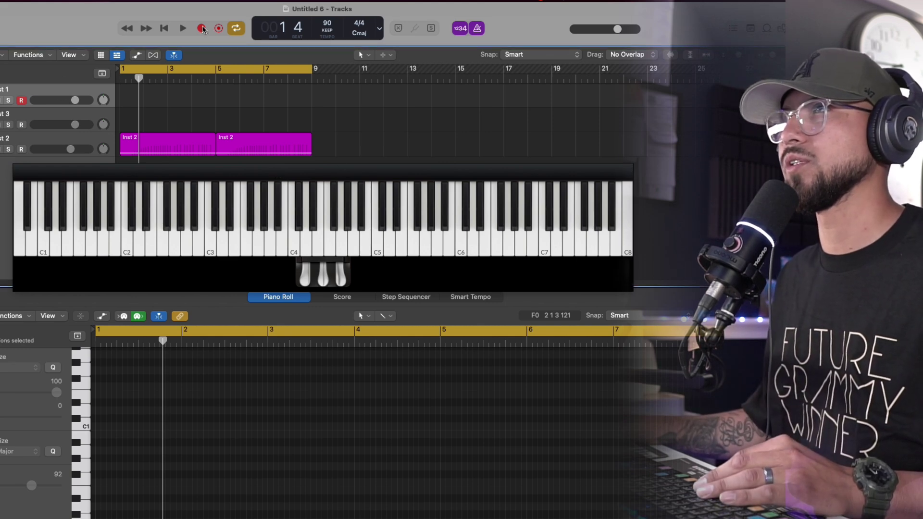
{"action": "left_click", "coordinate": [202, 29]}
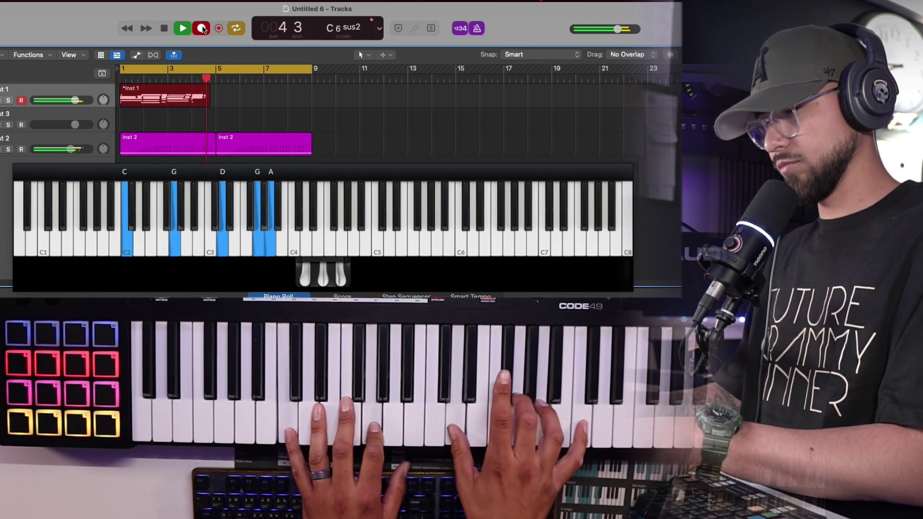
{"action": "key", "text": "space"}
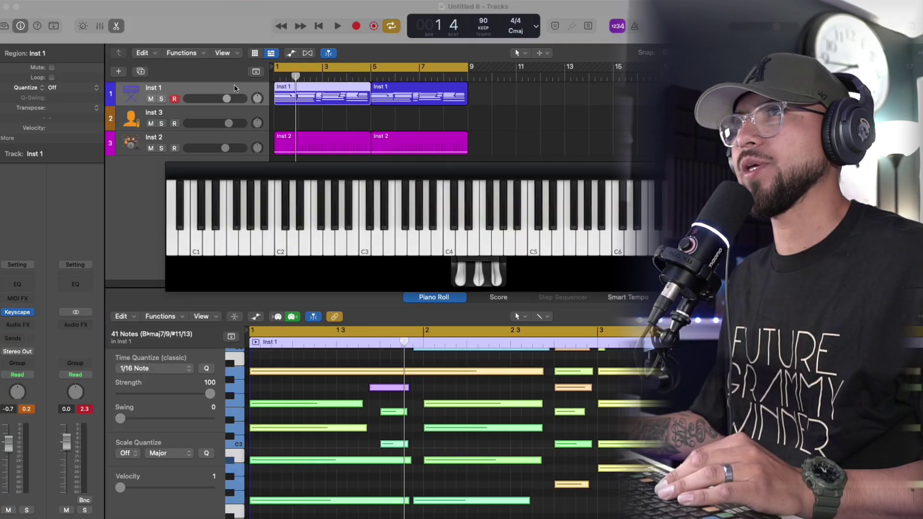
Step: Select both Inst 1 regions and replace the track's Keyscape instrument with Alchemy
{"action": "left_click", "coordinate": [234, 87]}
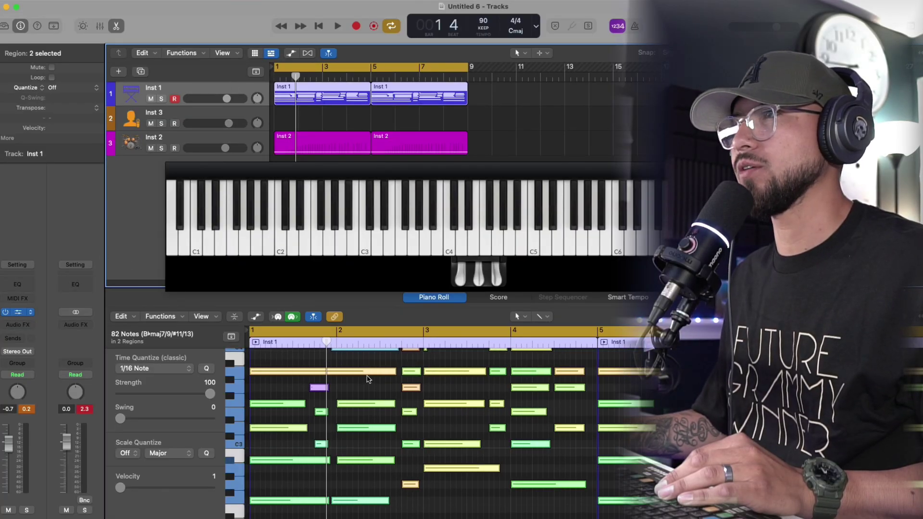
{"action": "key", "text": "v"}
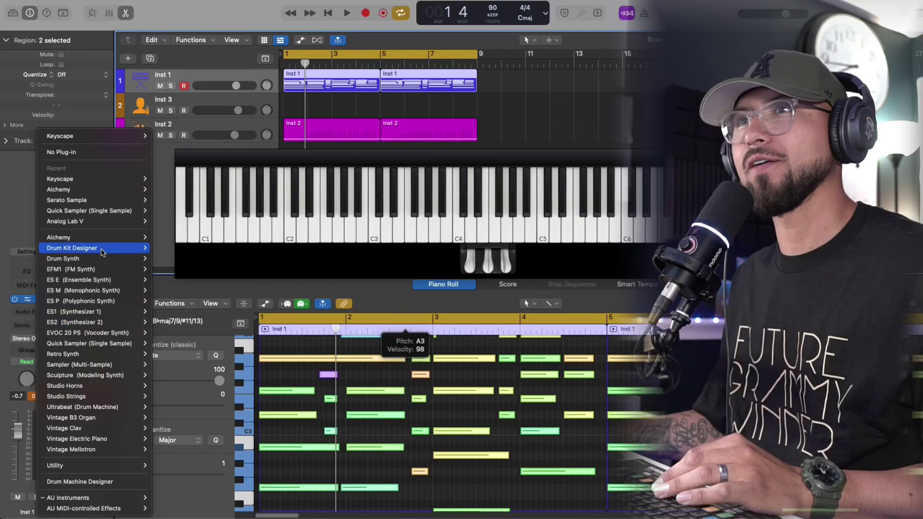
{"action": "mouse_move", "coordinate": [101, 240]}
{"action": "left_click", "coordinate": [163, 237]}
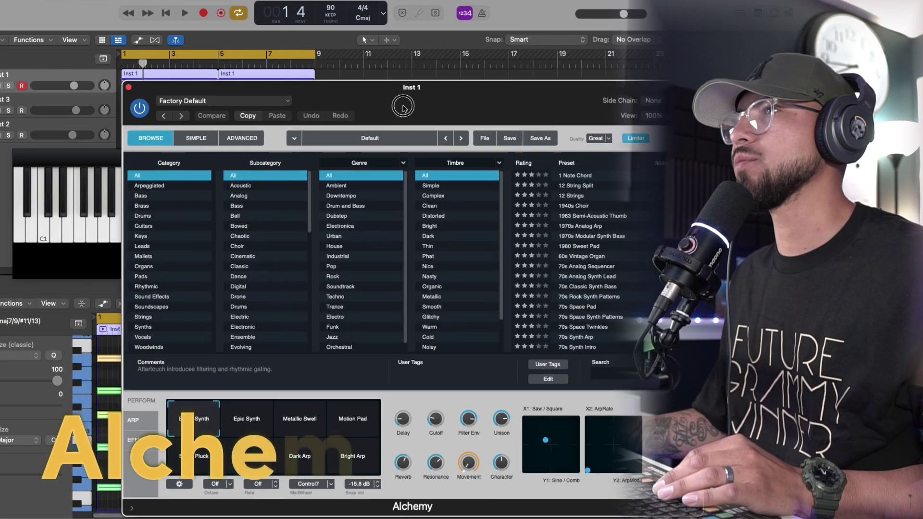
{"action": "left_click_drag", "start_coordinate": [402, 107], "coordinate": [380, 66]}
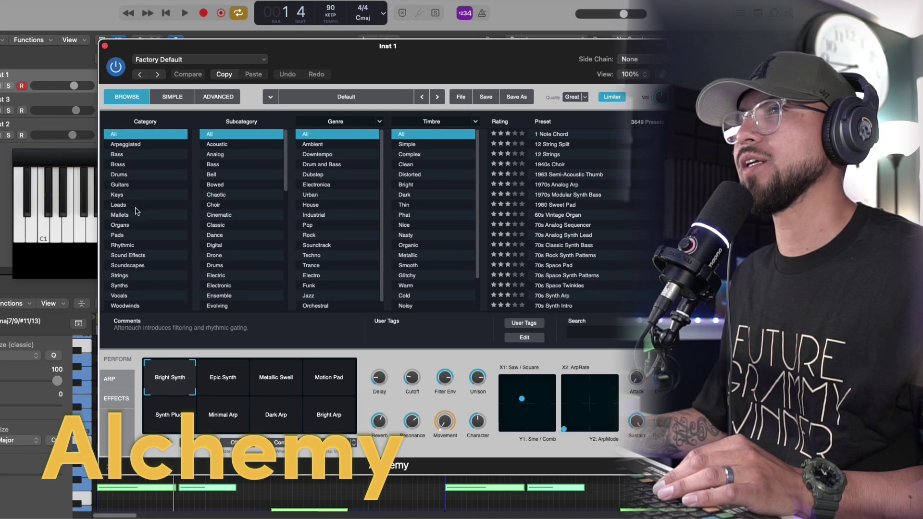
Step: Load Alchemy's Alone preset from the Pads category, audition it with the loop, and close the synth
{"action": "left_click", "coordinate": [120, 235]}
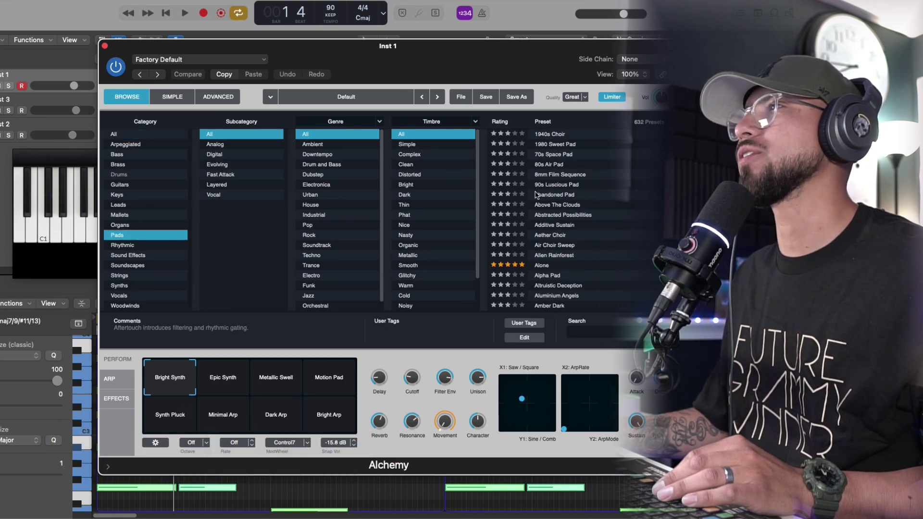
{"action": "scroll", "coordinate": [536, 194], "scroll_direction": "down", "scroll_amount": 3}
{"action": "scroll", "coordinate": [536, 195], "scroll_direction": "up", "scroll_amount": 3}
{"action": "left_click", "coordinate": [551, 267]}
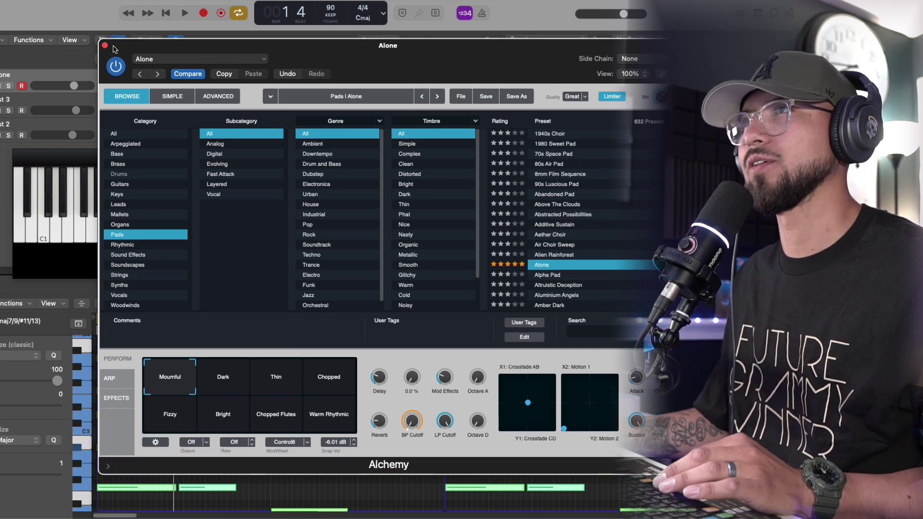
{"action": "key", "text": "space"}
{"action": "left_click_drag", "start_coordinate": [108, 48], "coordinate": [184, 48]}
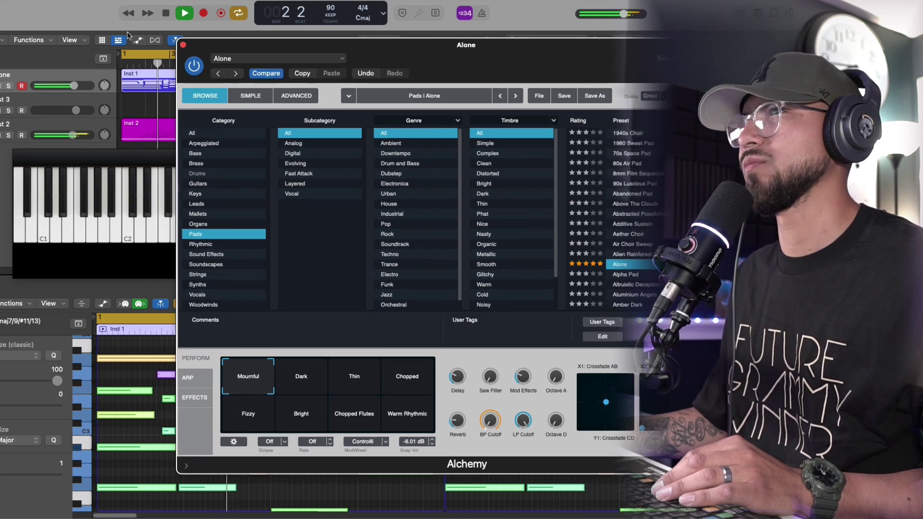
{"action": "left_click", "coordinate": [182, 45]}
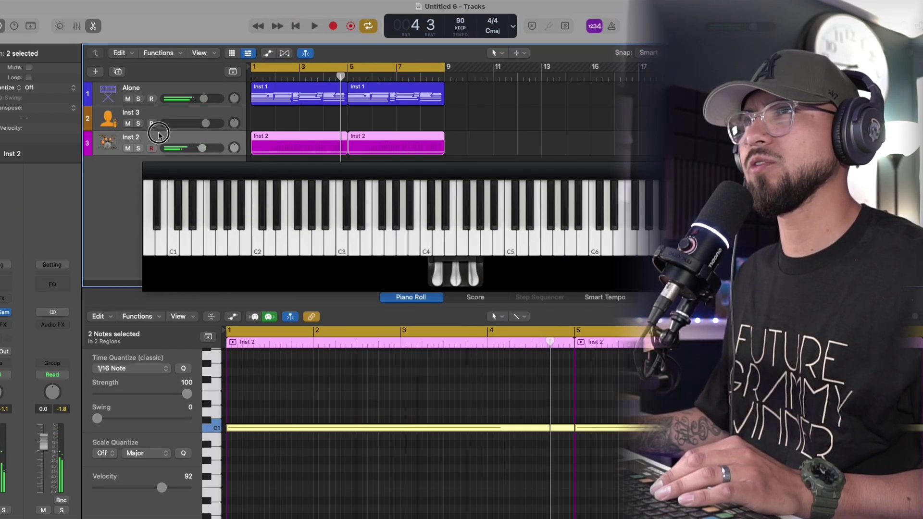
Step: Move the Inst 2 track directly below the Alone track and add a Channel EQ with its low-cut band enabled
{"action": "left_click_drag", "start_coordinate": [159, 134], "coordinate": [158, 112]}
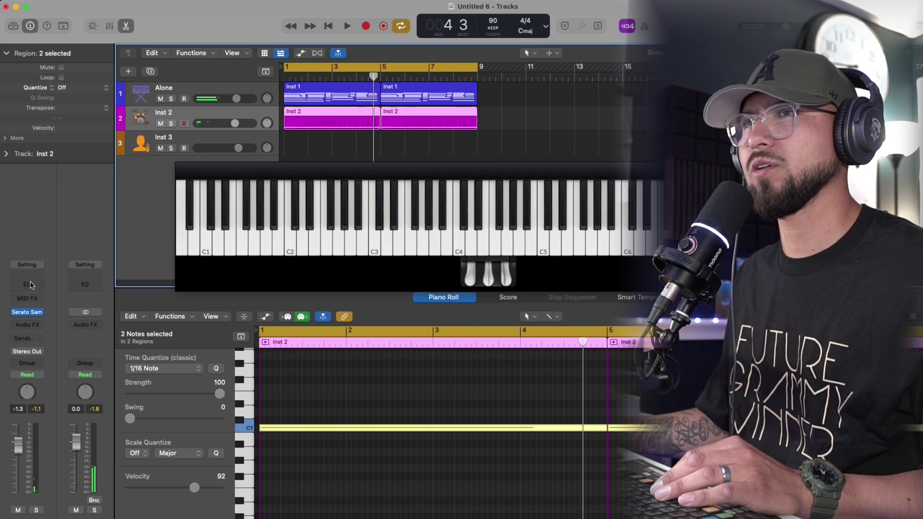
{"action": "left_click", "coordinate": [28, 284]}
{"action": "key", "text": "space"}
{"action": "left_click", "coordinate": [197, 178]}
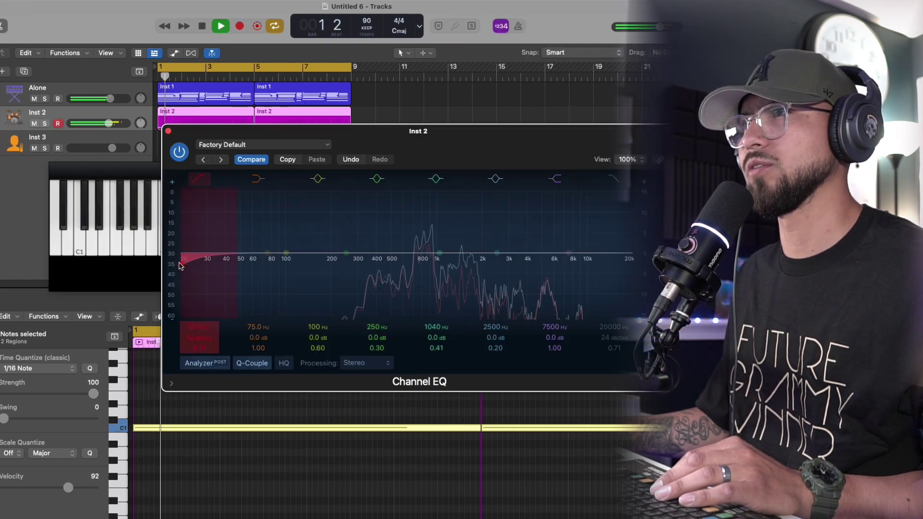
{"action": "key", "text": "space"}
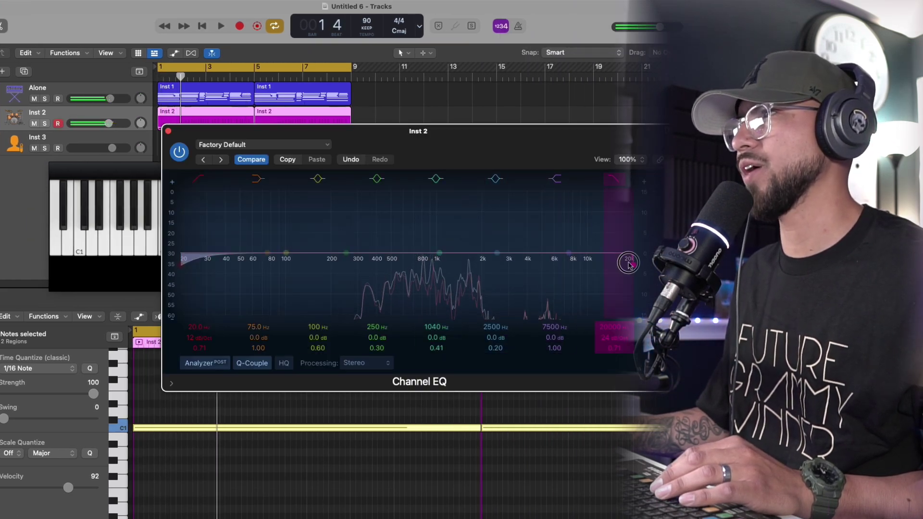
Step: Band-limit Inst 2 by pulling the EQ's high cut below 3 kHz and raising the low cut into the 400–500 Hz range
{"action": "left_click_drag", "start_coordinate": [629, 259], "coordinate": [506, 273]}
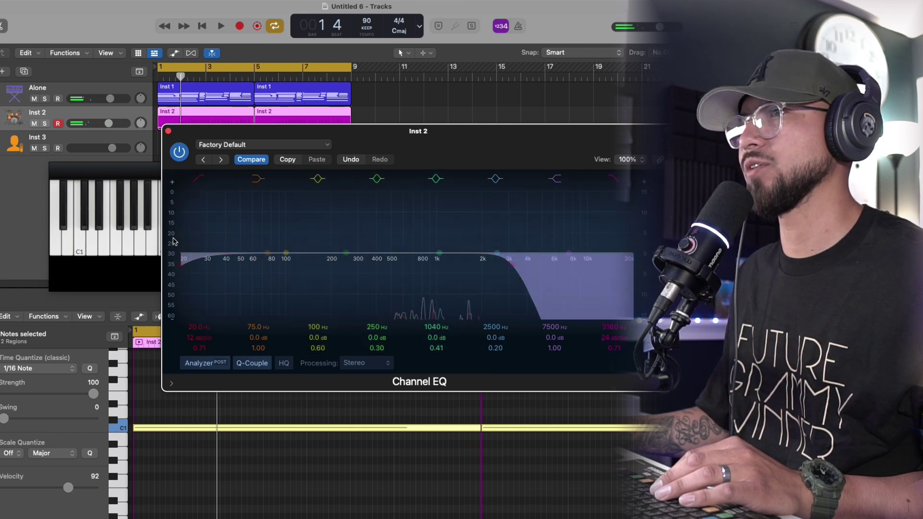
{"action": "left_click_drag", "start_coordinate": [183, 262], "coordinate": [380, 263]}
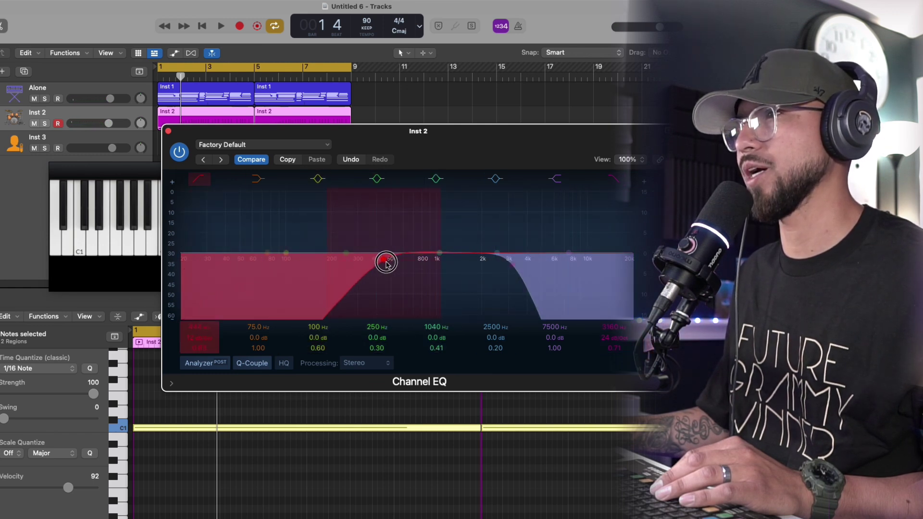
{"action": "left_click_drag", "start_coordinate": [512, 265], "coordinate": [496, 260]}
{"action": "left_click_drag", "start_coordinate": [385, 263], "coordinate": [384, 259]}
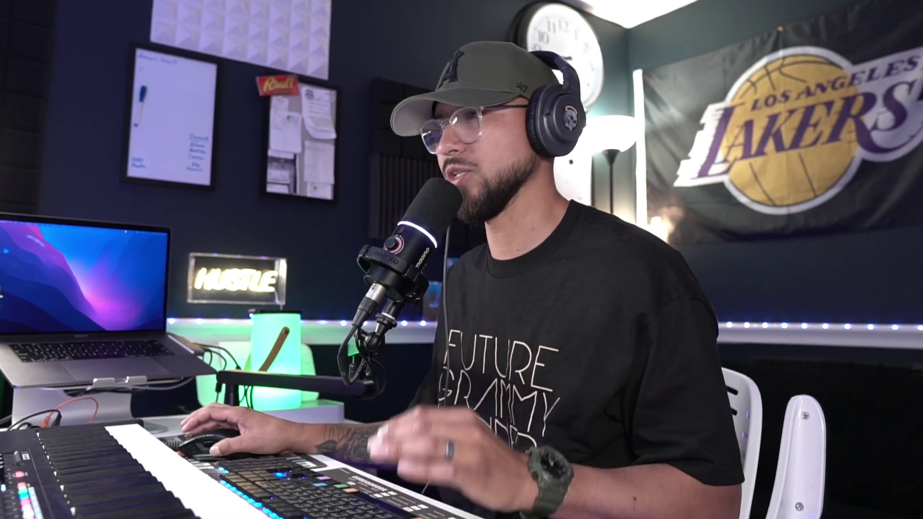
{"action": "key", "text": "space"}
{"action": "left_click_drag", "start_coordinate": [487, 267], "coordinate": [458, 267]}
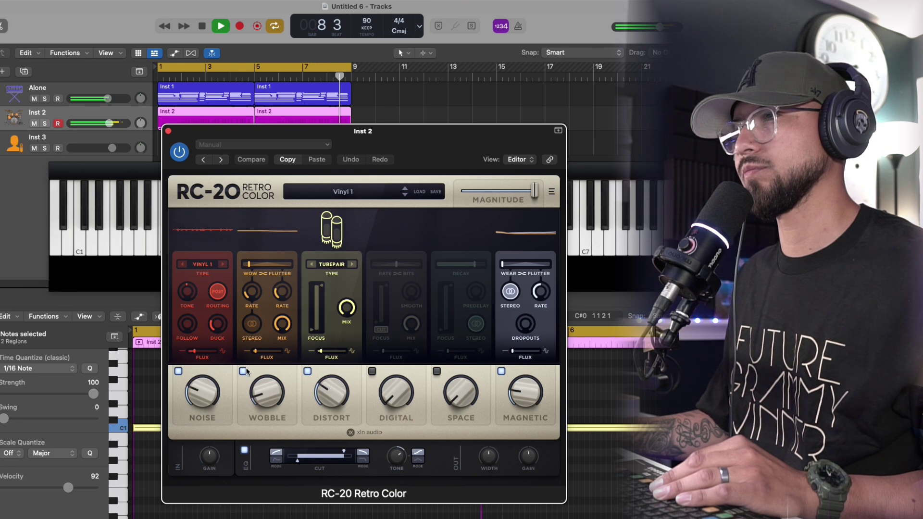
Step: Switch off Wobble in RC-20 Retro Color and lower Distort to 14% and Noise to about 16%
{"action": "left_click", "coordinate": [244, 371]}
{"action": "left_click_drag", "start_coordinate": [329, 399], "coordinate": [323, 416]}
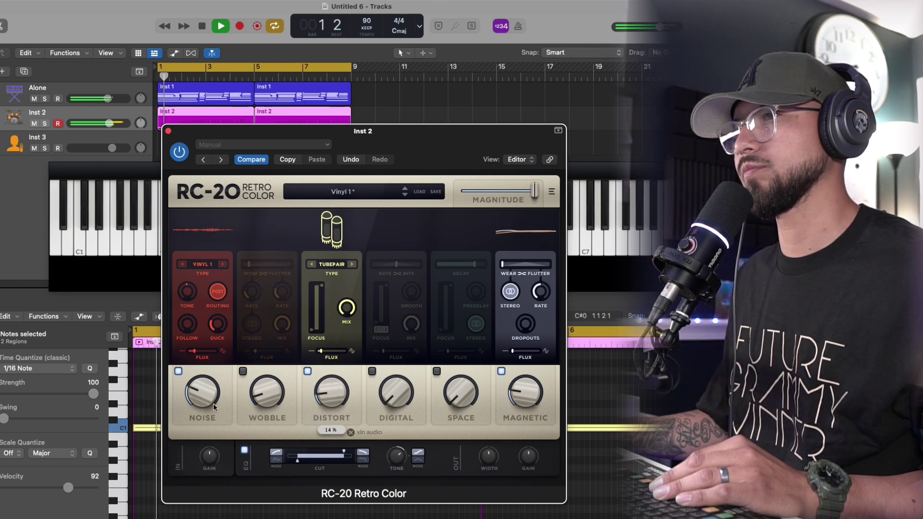
{"action": "left_click_drag", "start_coordinate": [203, 405], "coordinate": [206, 418]}
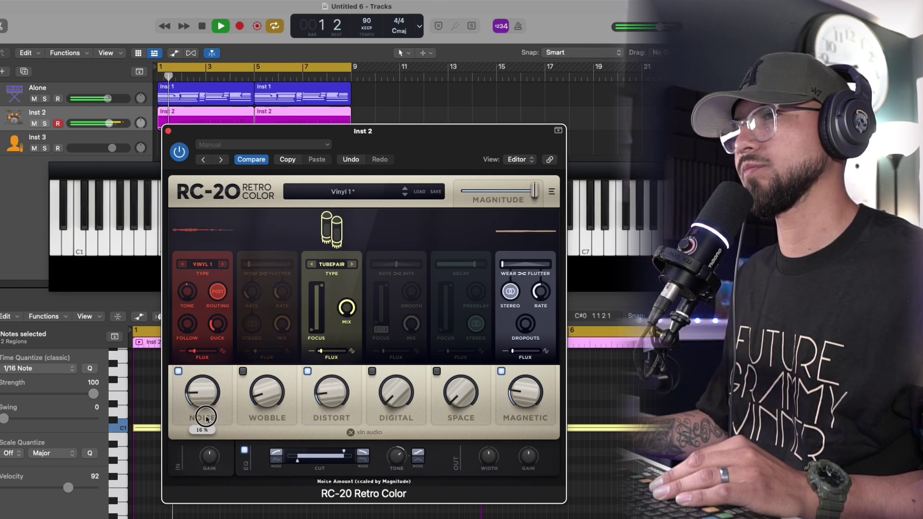
Step: Lower RC-20's Magnetic amount to about 9% with Noise bypassed, and switch Noise back on with its amount readjusted
{"action": "left_click", "coordinate": [178, 372]}
{"action": "left_click_drag", "start_coordinate": [507, 408], "coordinate": [512, 416]}
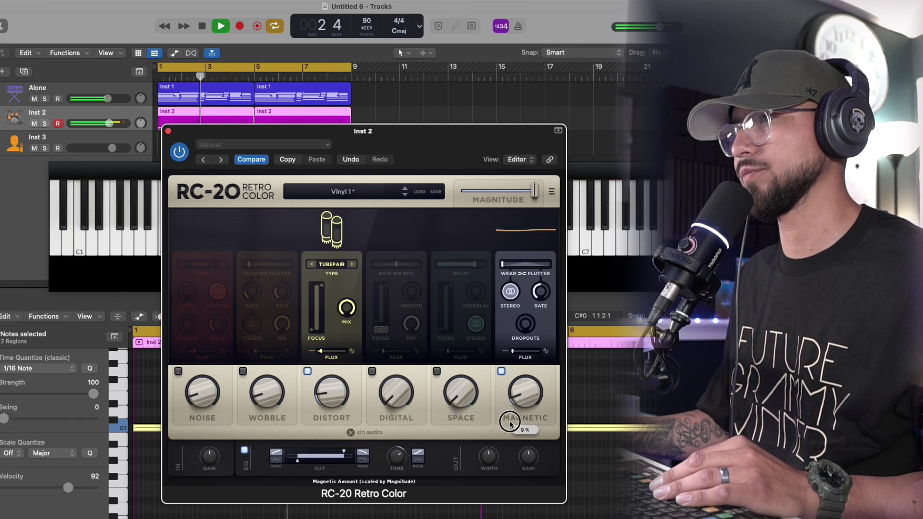
{"action": "left_click", "coordinate": [178, 372]}
{"action": "left_click_drag", "start_coordinate": [215, 402], "coordinate": [218, 397]}
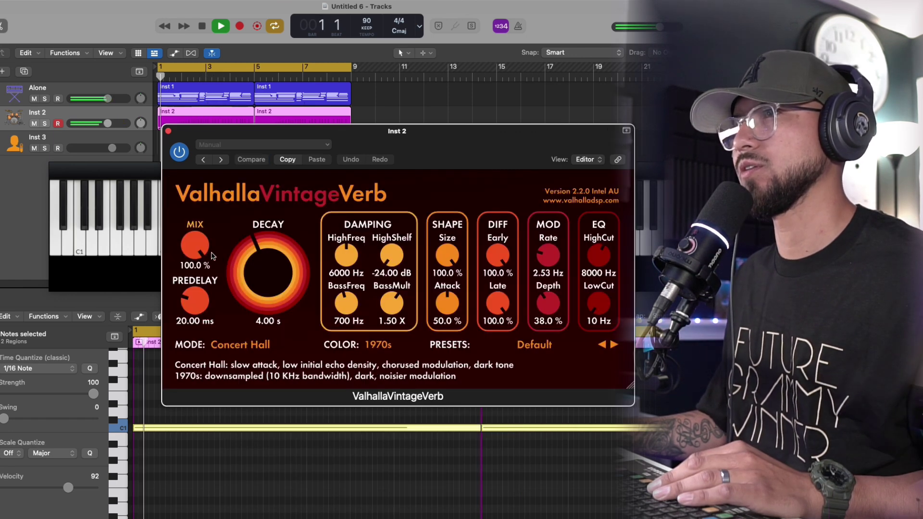
Step: Reduce the wet mix of ValhallaVintageVerb on Inst 2, starting from its default Concert Hall setting
{"action": "left_click_drag", "start_coordinate": [195, 247], "coordinate": [195, 357]}
{"action": "left_click_drag", "start_coordinate": [187, 252], "coordinate": [187, 253]}
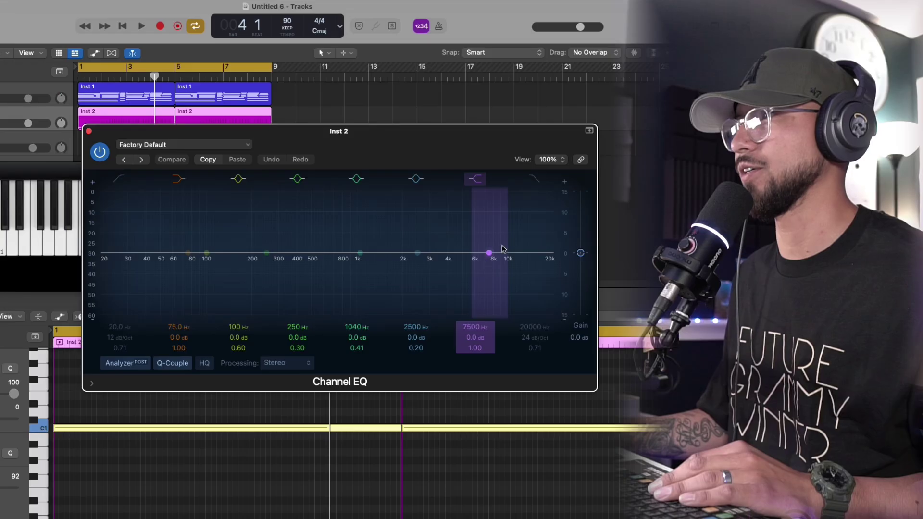
Step: Pull the high cut of the flat Channel EQ on Inst 2 down to about 1 kHz while the loop plays
{"action": "key", "text": "space"}
{"action": "left_click_drag", "start_coordinate": [541, 255], "coordinate": [356, 258]}
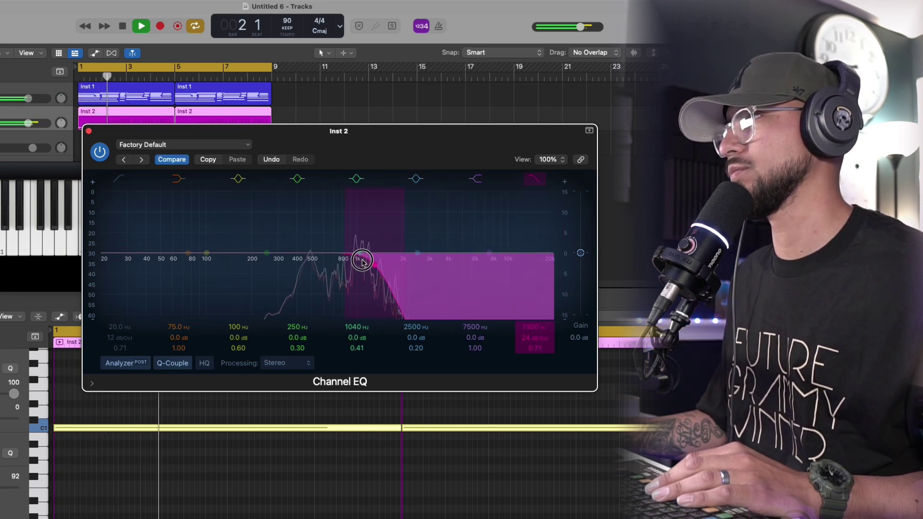
{"action": "left_click", "coordinate": [266, 252]}
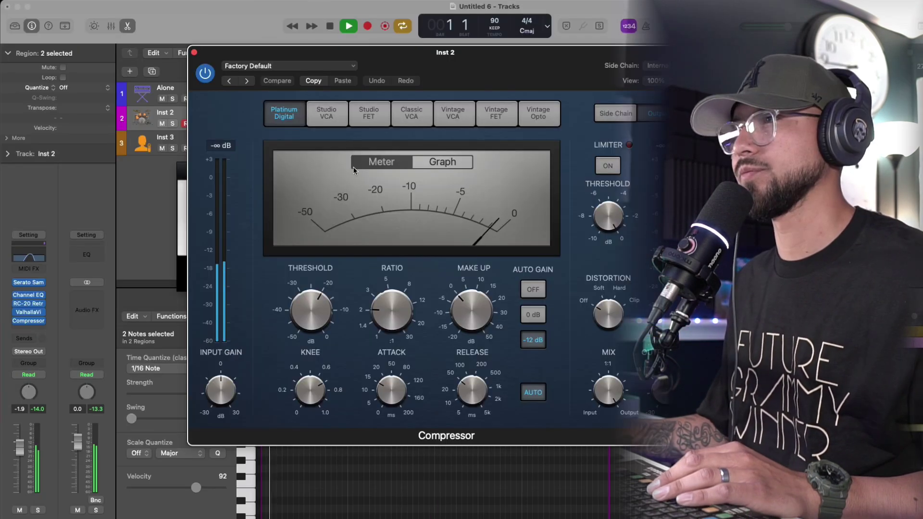
Step: Set the Inst 2 compressor's make-up gain to about -1.5 dB and ratio to about 3.3:1, and lower its threshold
{"action": "left_click_drag", "start_coordinate": [473, 308], "coordinate": [474, 305]}
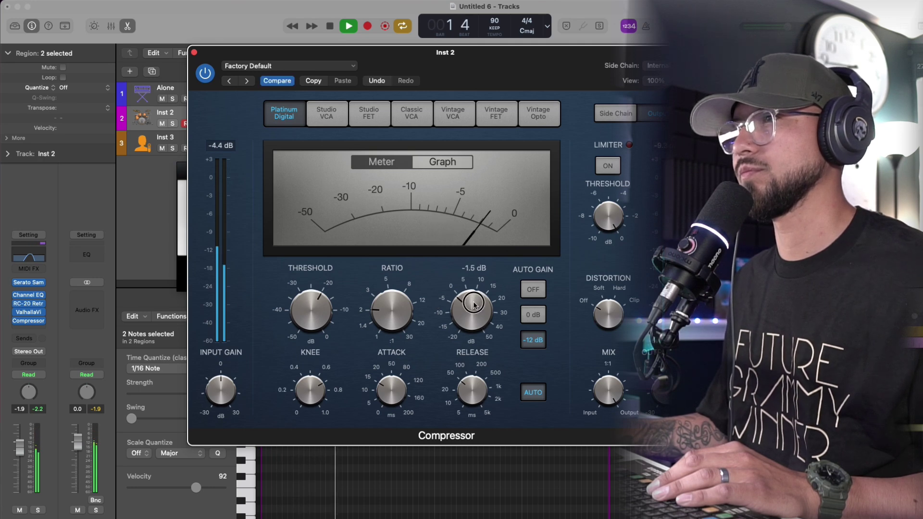
{"action": "mouse_move", "coordinate": [379, 316]}
{"action": "left_mouse_down"}
{"action": "mouse_move", "coordinate": [382, 290]}
{"action": "mouse_move", "coordinate": [385, 308]}
{"action": "left_mouse_up"}
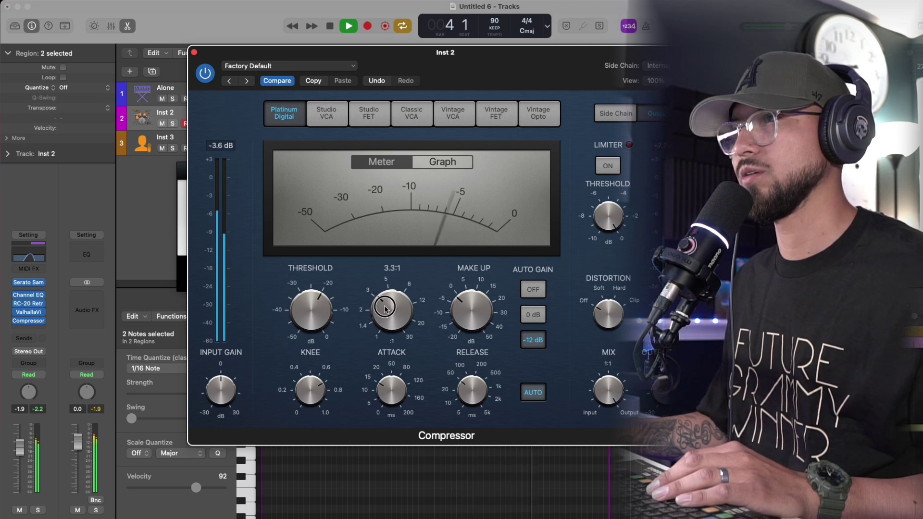
{"action": "left_click_drag", "start_coordinate": [319, 321], "coordinate": [335, 362]}
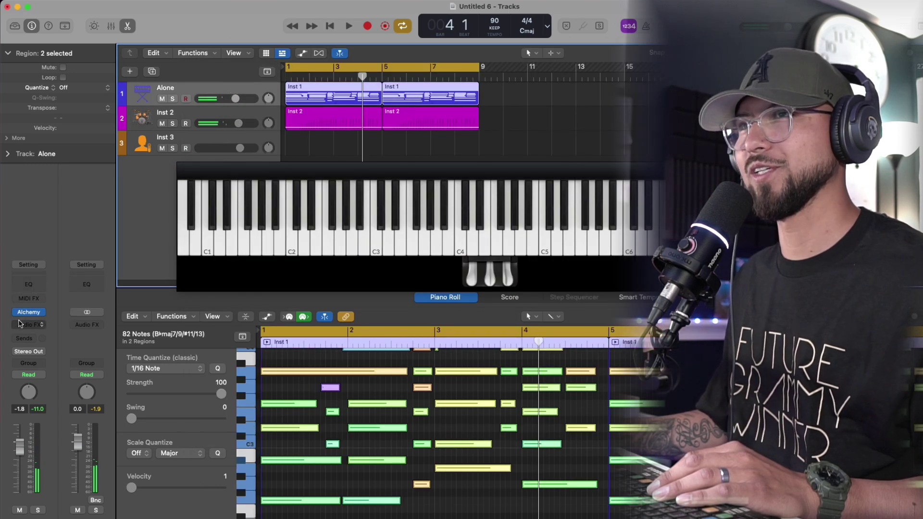
Step: Solo the Alone track with its Alchemy window in view and start playing the loop
{"action": "left_click_drag", "start_coordinate": [674, 72], "coordinate": [406, 34]}
{"action": "left_click_drag", "start_coordinate": [327, 50], "coordinate": [333, 116]}
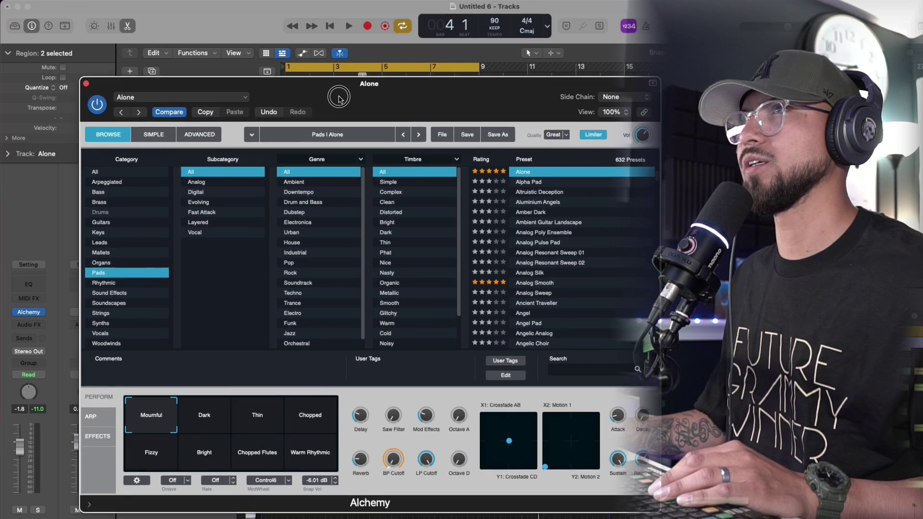
{"action": "left_click_drag", "start_coordinate": [257, 112], "coordinate": [261, 155]}
{"action": "left_click", "coordinate": [173, 99]}
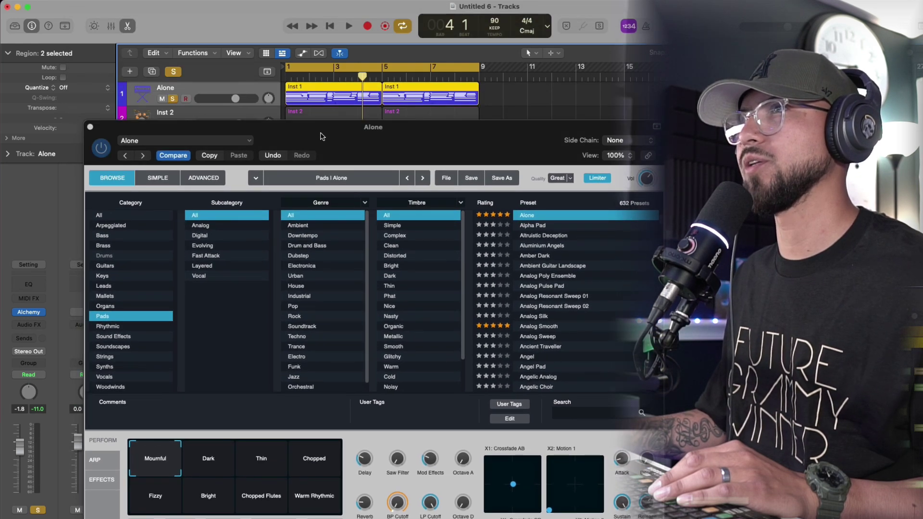
{"action": "left_click_drag", "start_coordinate": [375, 127], "coordinate": [363, 59]}
{"action": "key", "text": "space"}
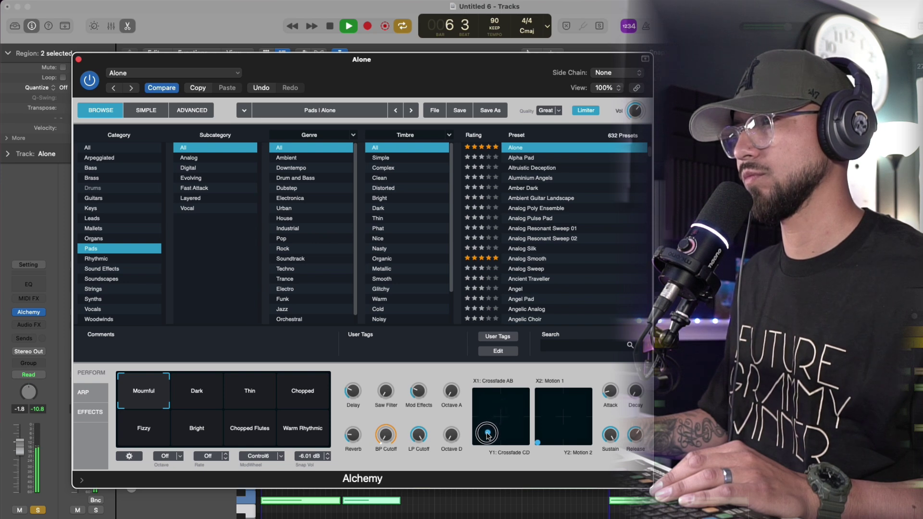
Step: Reposition Alchemy's X1/Y1 crossfade point on Alone and pull down the high cut in the track's Channel EQ
{"action": "left_click_drag", "start_coordinate": [500, 411], "coordinate": [498, 418]}
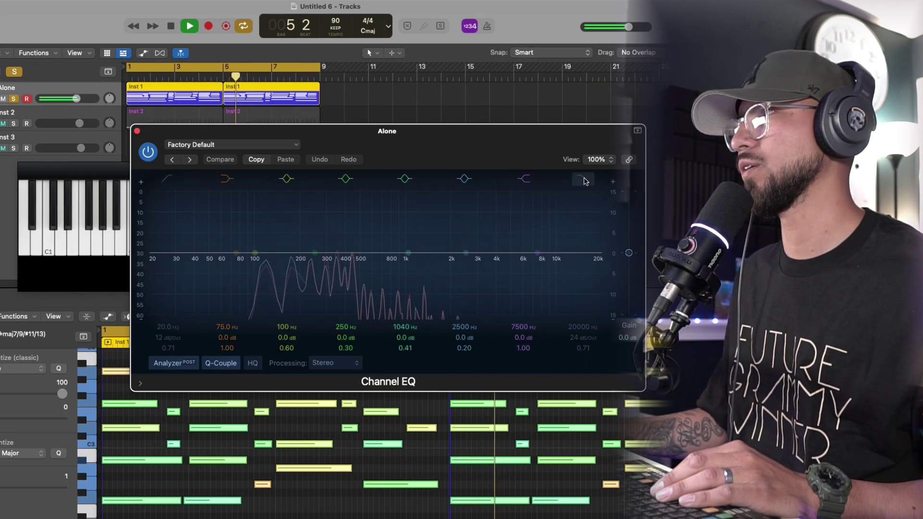
{"action": "left_click_drag", "start_coordinate": [596, 253], "coordinate": [477, 273]}
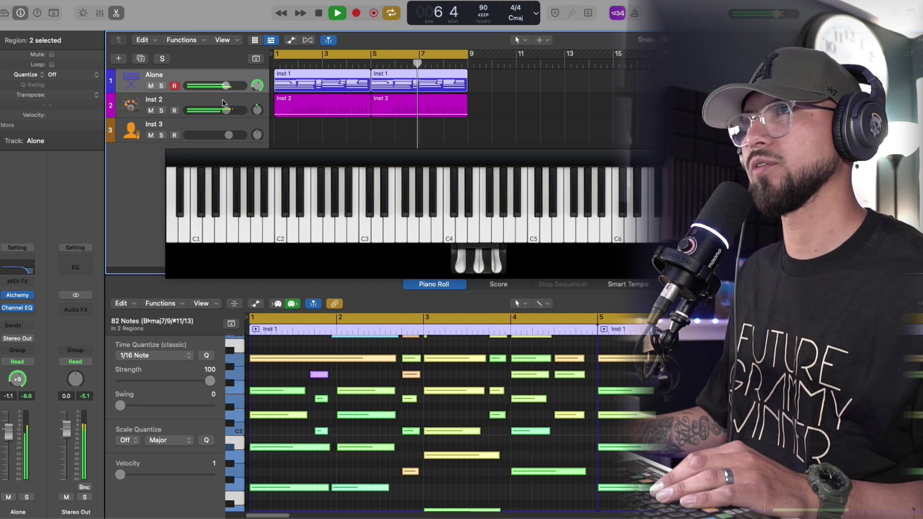
Step: Switch the Inst 2 channel's pan mode from Balance to Stereo Pan
{"action": "right_click", "coordinate": [207, 96]}
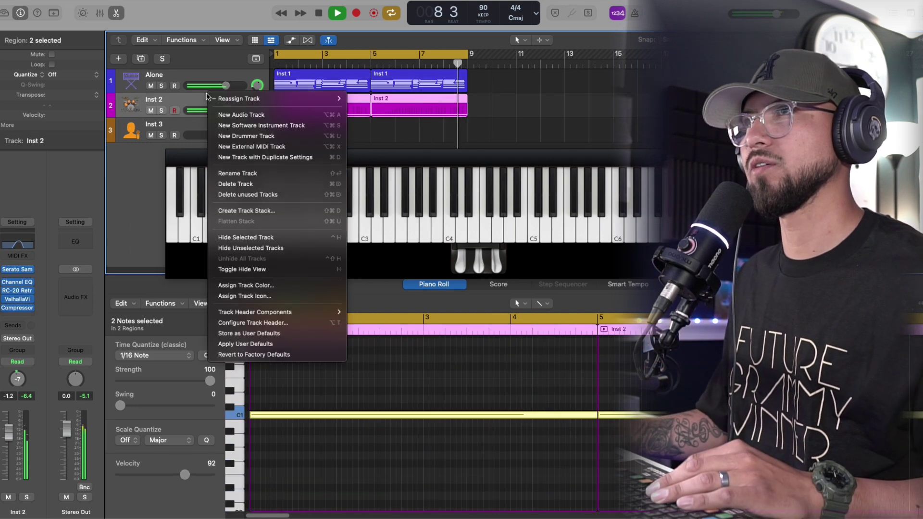
{"action": "left_click", "coordinate": [45, 346]}
{"action": "right_click", "coordinate": [17, 380]}
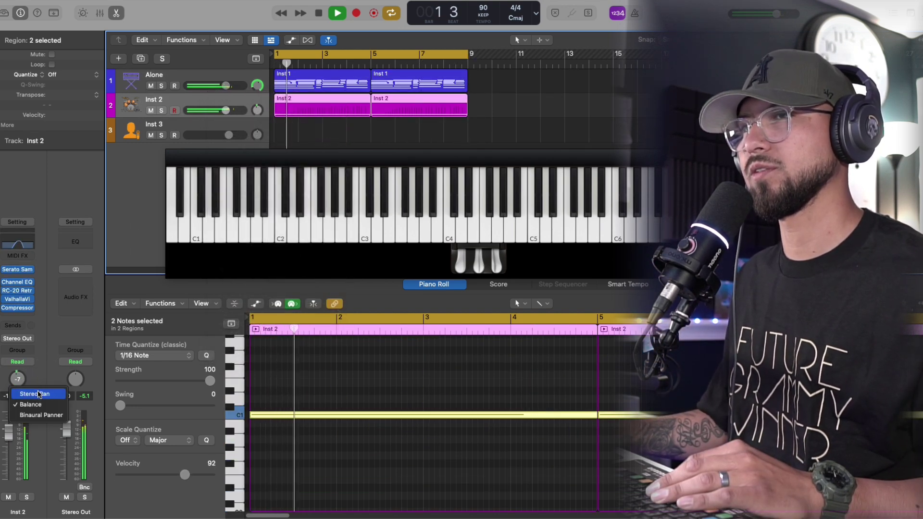
{"action": "left_click", "coordinate": [40, 394]}
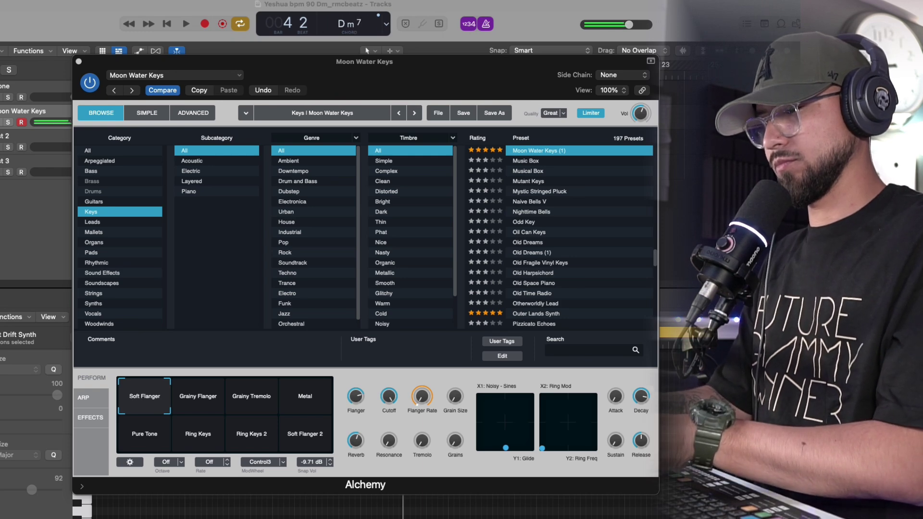
Step: Close the Moon Water Keys Alchemy window and record a chord layer on that track from bar 1
{"action": "left_click_drag", "start_coordinate": [258, 85], "coordinate": [294, 85]}
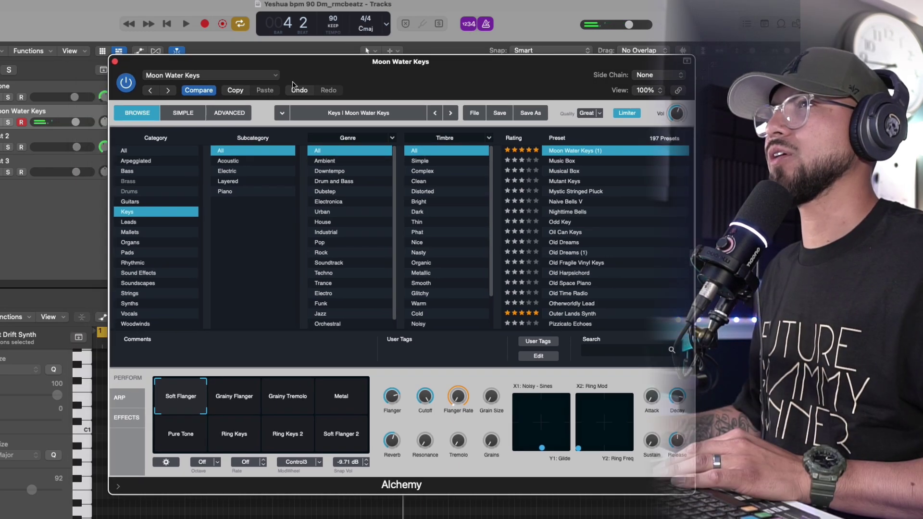
{"action": "left_click", "coordinate": [115, 63]}
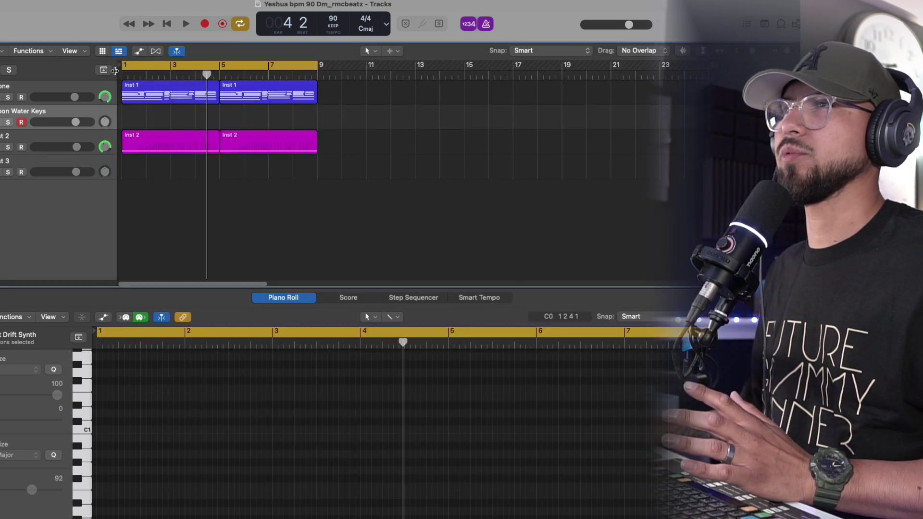
{"action": "left_click", "coordinate": [74, 152]}
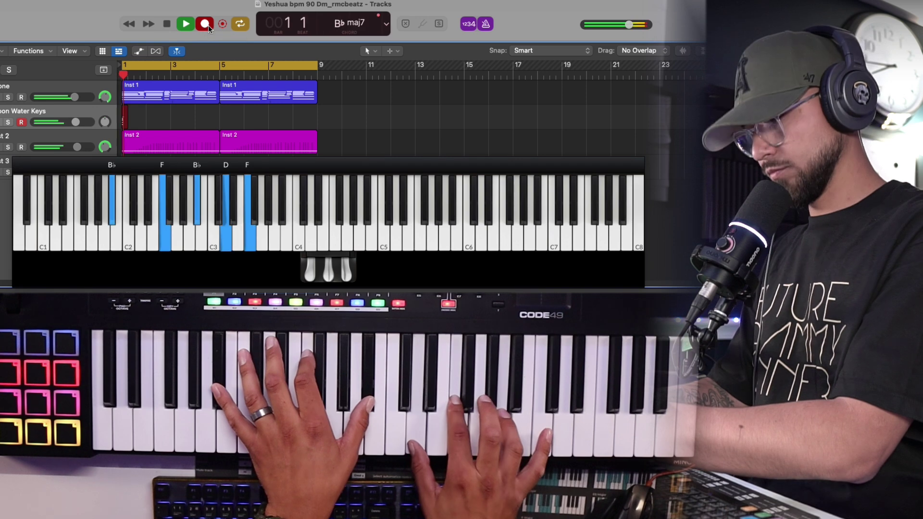
{"action": "left_click", "coordinate": [208, 25]}
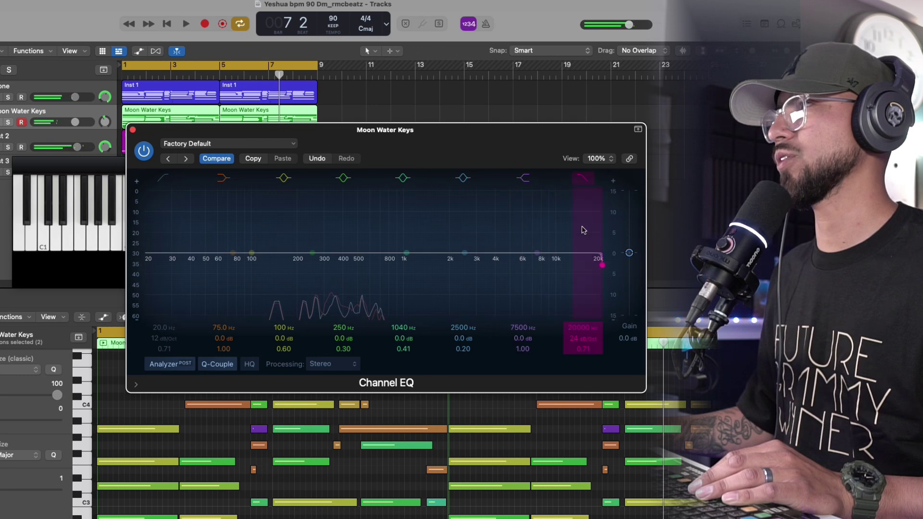
Step: On Moon Water Keys' Channel EQ, set the high cut to 8350 Hz and dip the low mids by 1.3 dB at 294 Hz
{"action": "left_click_drag", "start_coordinate": [563, 270], "coordinate": [540, 266]}
{"action": "key", "text": "space"}
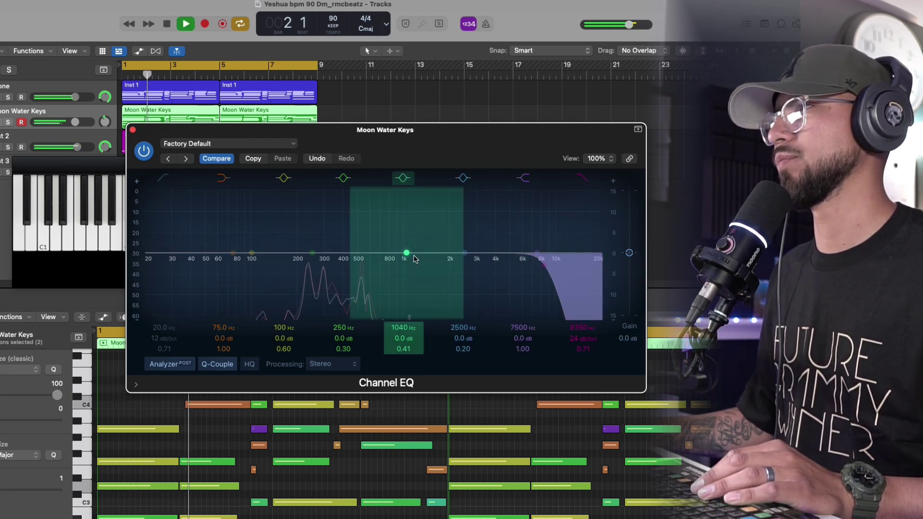
{"action": "left_click_drag", "start_coordinate": [406, 254], "coordinate": [399, 254]}
{"action": "left_click_drag", "start_coordinate": [311, 254], "coordinate": [322, 262]}
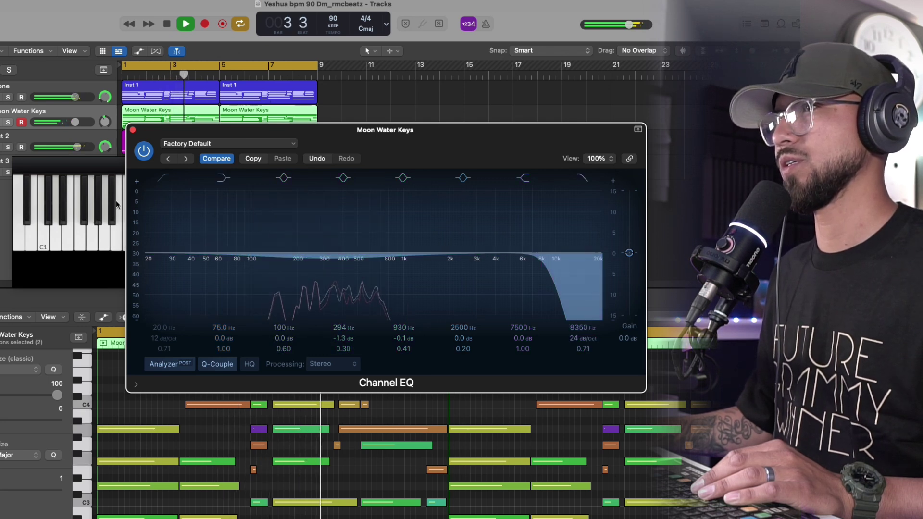
Step: Add a 44.6 Hz low cut at 48 dB/Oct to the Moon Water Keys EQ and dip the 2500 Hz band by 1.3 dB
{"action": "left_click", "coordinate": [157, 179]}
{"action": "key", "text": "space"}
{"action": "left_click_drag", "start_coordinate": [148, 267], "coordinate": [200, 271]}
{"action": "key", "text": "space"}
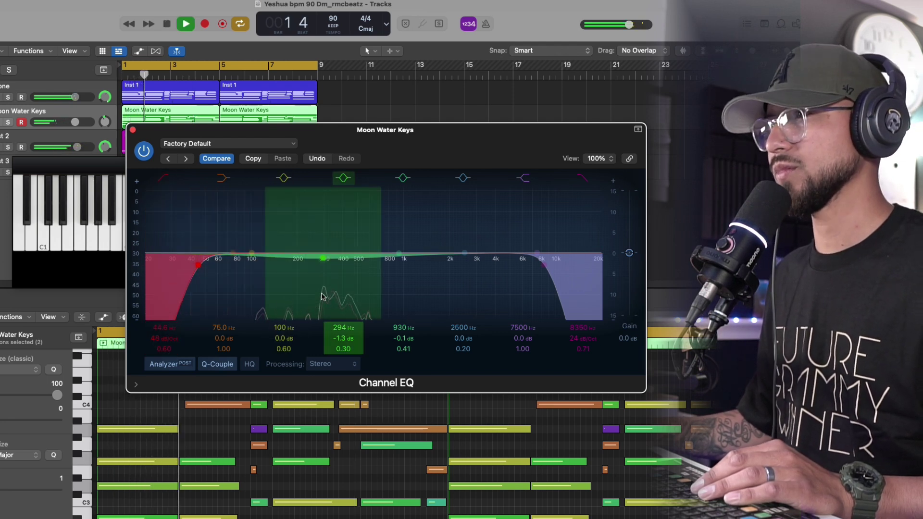
{"action": "key", "text": "space"}
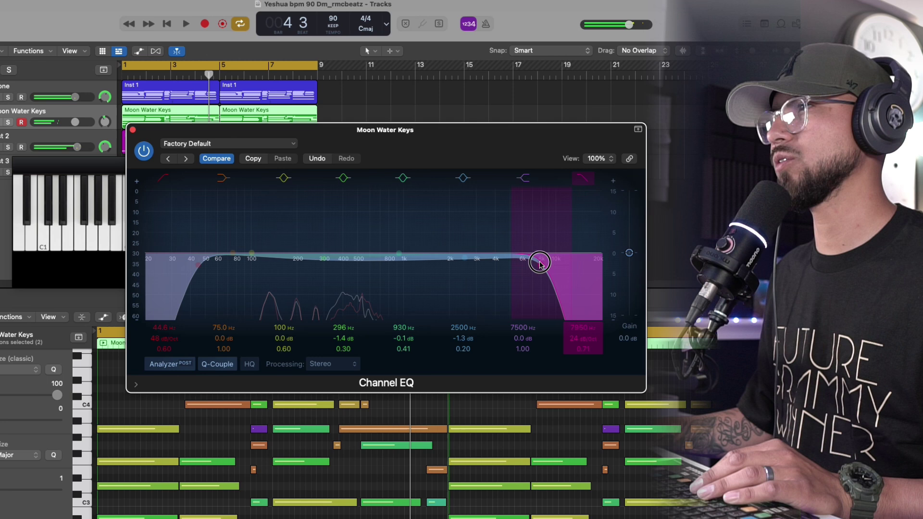
Step: Pull the Moon Water Keys high cut down to about 715 Hz, checking it during playback
{"action": "left_click_drag", "start_coordinate": [540, 263], "coordinate": [414, 265]}
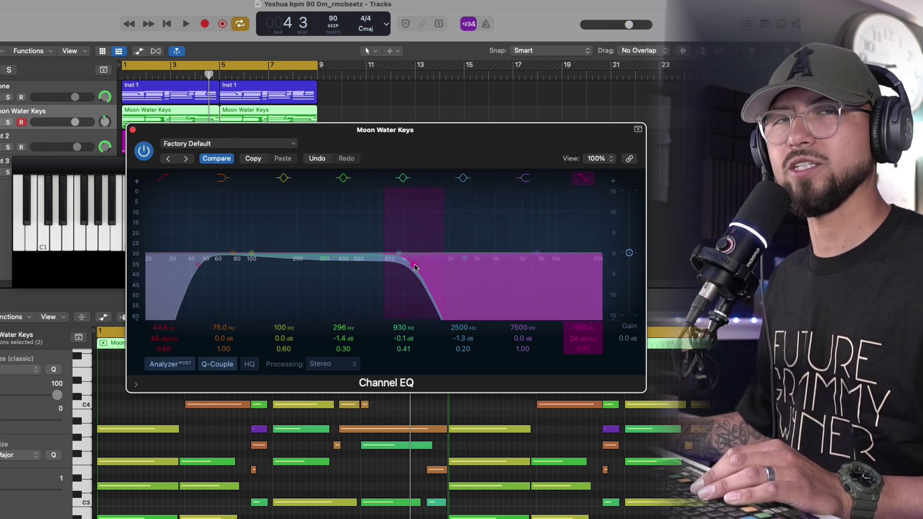
{"action": "left_click_drag", "start_coordinate": [411, 267], "coordinate": [386, 263]}
{"action": "key", "text": "space"}
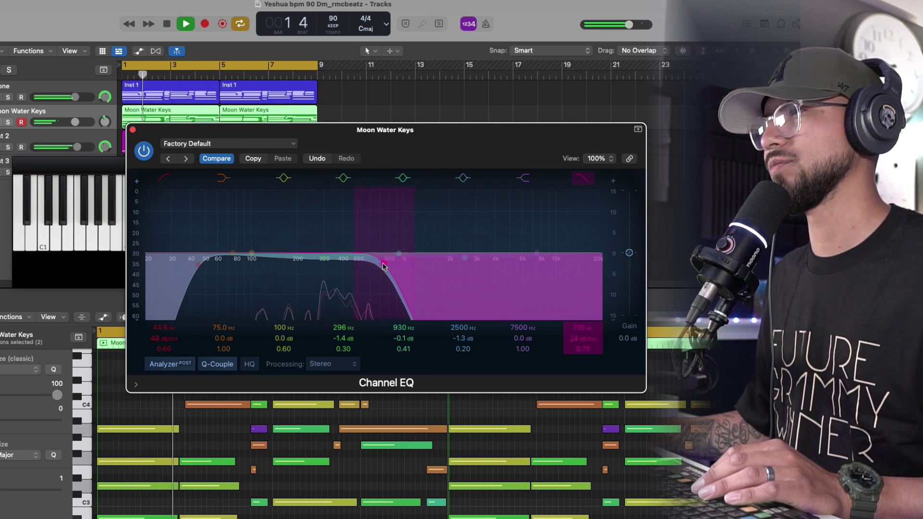
{"action": "left_click_drag", "start_coordinate": [383, 265], "coordinate": [378, 264]}
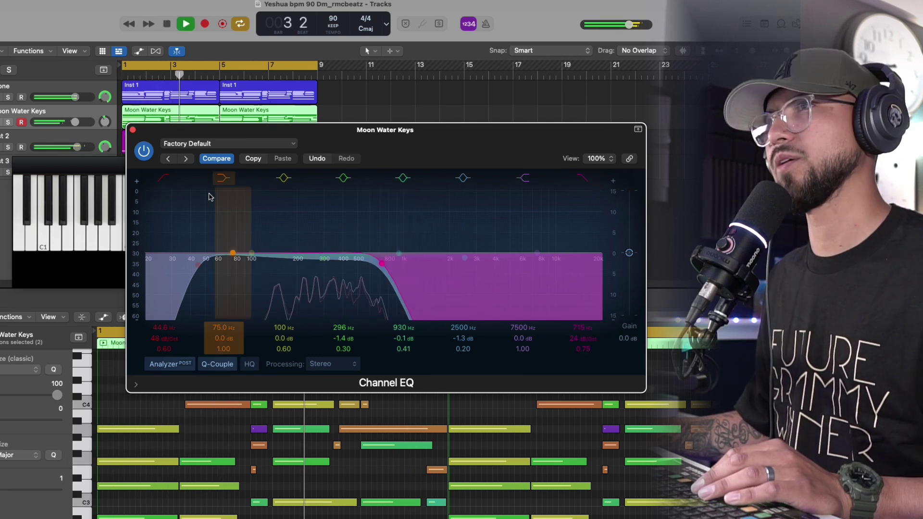
Step: Solo Moon Water Keys, restart the loop and raise the EQ's high cut to about 1290 Hz
{"action": "left_click", "coordinate": [9, 123]}
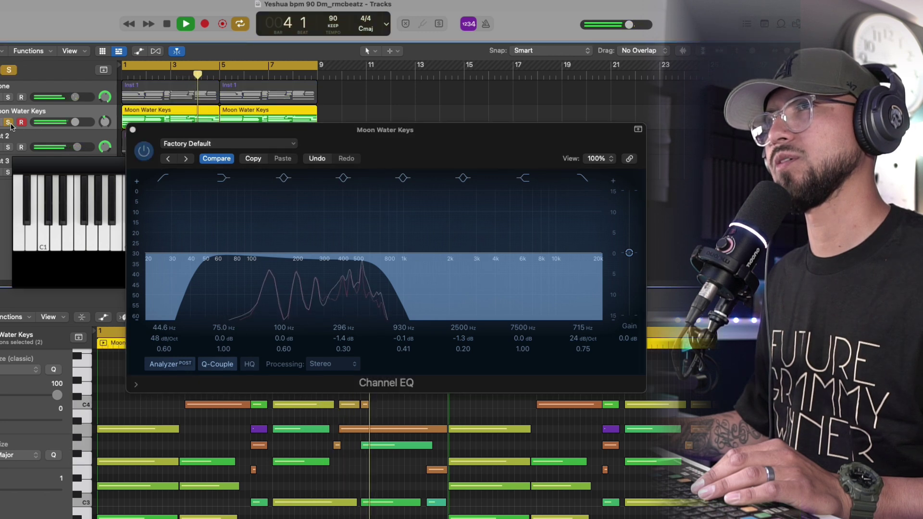
{"action": "key", "text": "Return"}
{"action": "left_click_drag", "start_coordinate": [382, 267], "coordinate": [596, 262]}
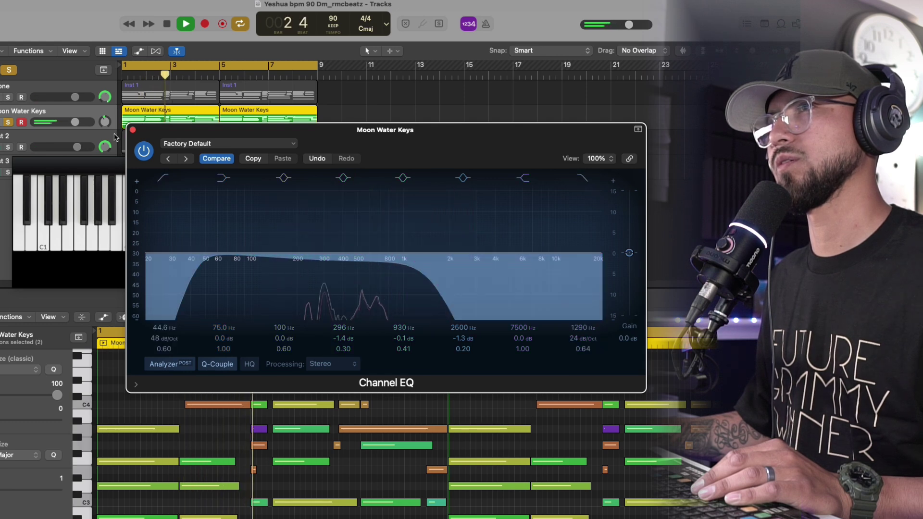
Step: Close the EQ and, in Alchemy, try different Noisy-Sines/Glide pad positions, settling just past centre with minimum glide
{"action": "key", "text": "super+w"}
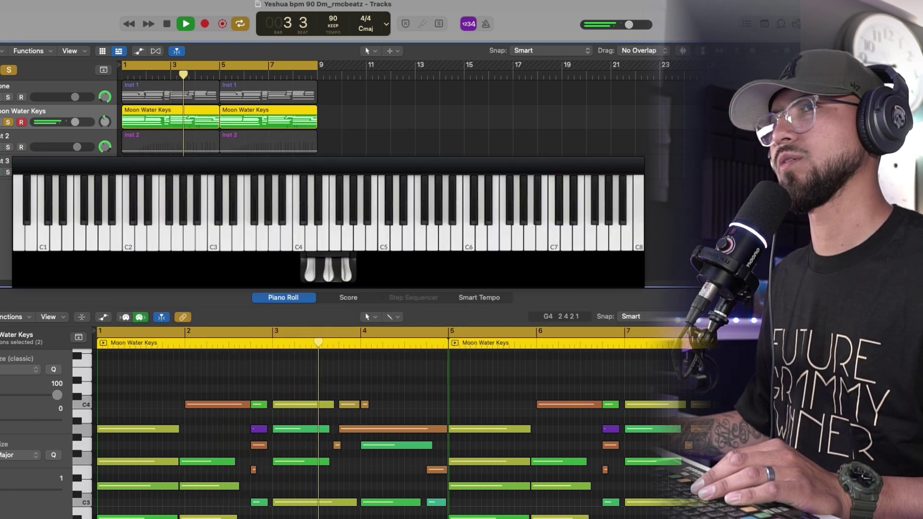
{"action": "key", "text": "v"}
{"action": "left_click_drag", "start_coordinate": [541, 447], "coordinate": [542, 451]}
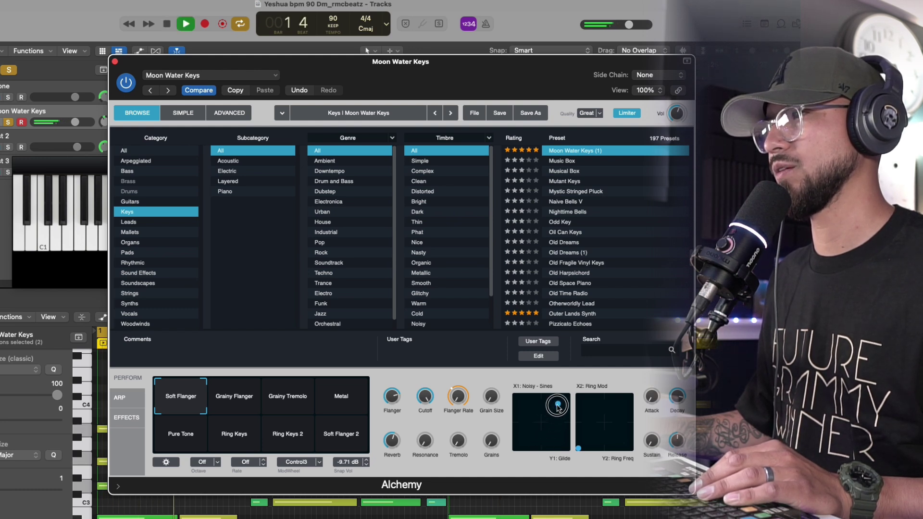
{"action": "left_click_drag", "start_coordinate": [558, 408], "coordinate": [538, 426]}
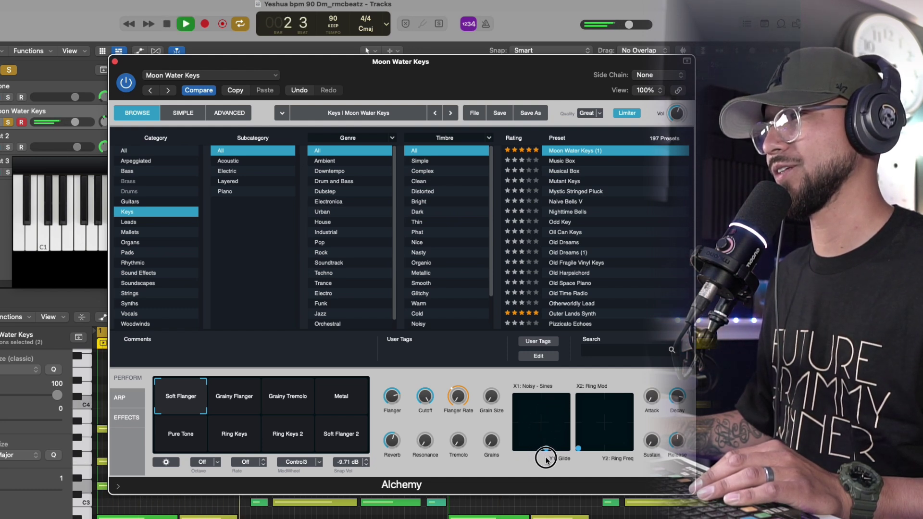
{"action": "left_click_drag", "start_coordinate": [546, 460], "coordinate": [551, 460]}
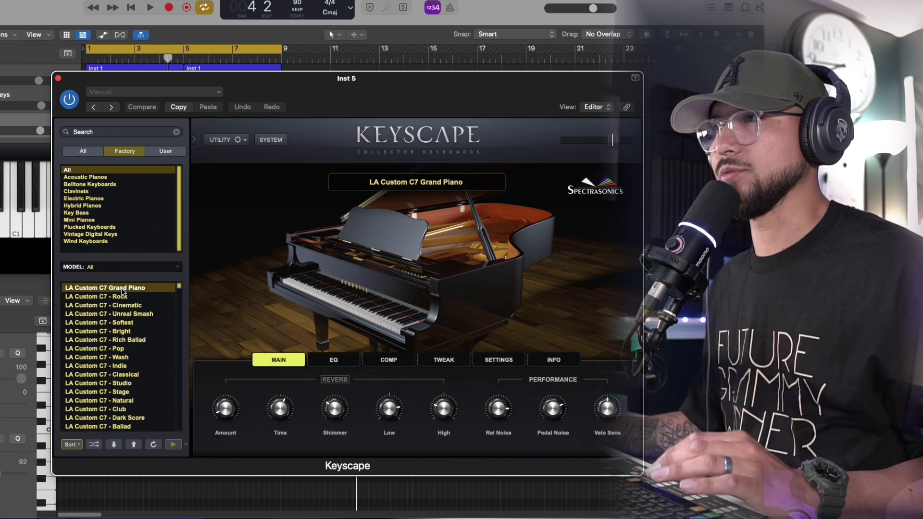
Step: Look through Keyscape's factory patch list for the Inst 5 track
{"action": "left_click_drag", "start_coordinate": [179, 286], "coordinate": [179, 286]}
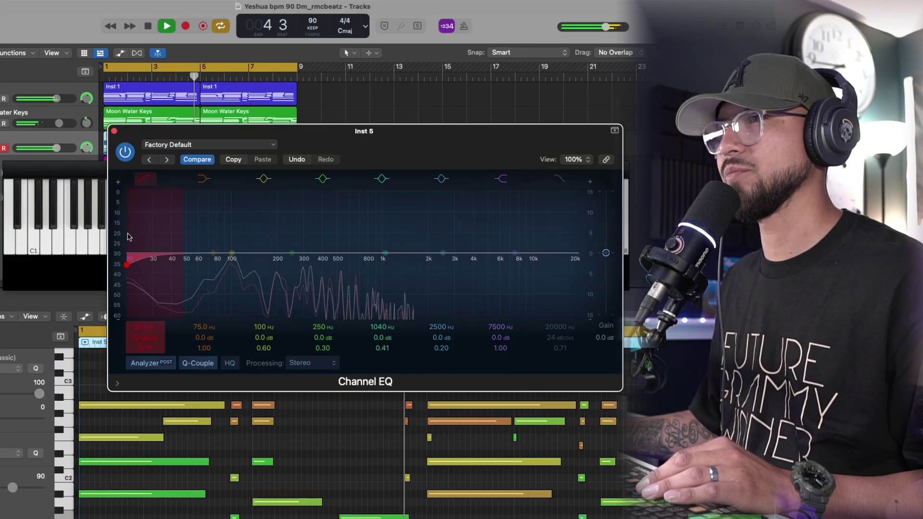
Step: On Inst 5's Channel EQ, add a 48 dB/Oct low cut near 35 Hz, dip about 0.7 dB around 995 Hz, and close it
{"action": "left_click_drag", "start_coordinate": [128, 264], "coordinate": [155, 265]}
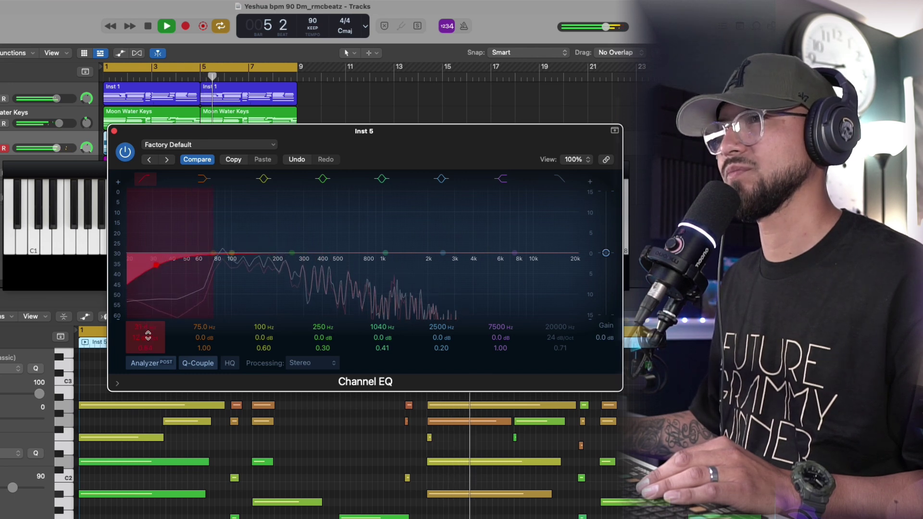
{"action": "left_click_drag", "start_coordinate": [148, 335], "coordinate": [149, 313]}
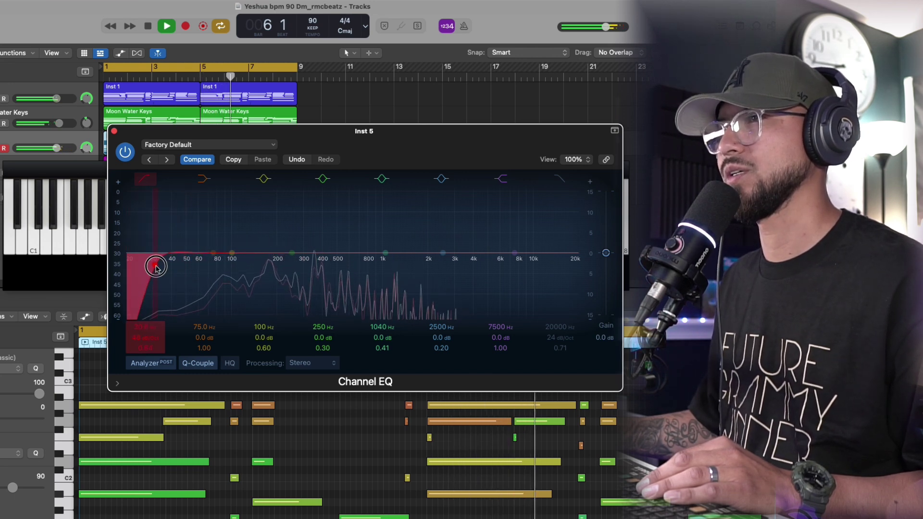
{"action": "left_click_drag", "start_coordinate": [157, 268], "coordinate": [167, 268]}
{"action": "left_click_drag", "start_coordinate": [383, 254], "coordinate": [380, 261]}
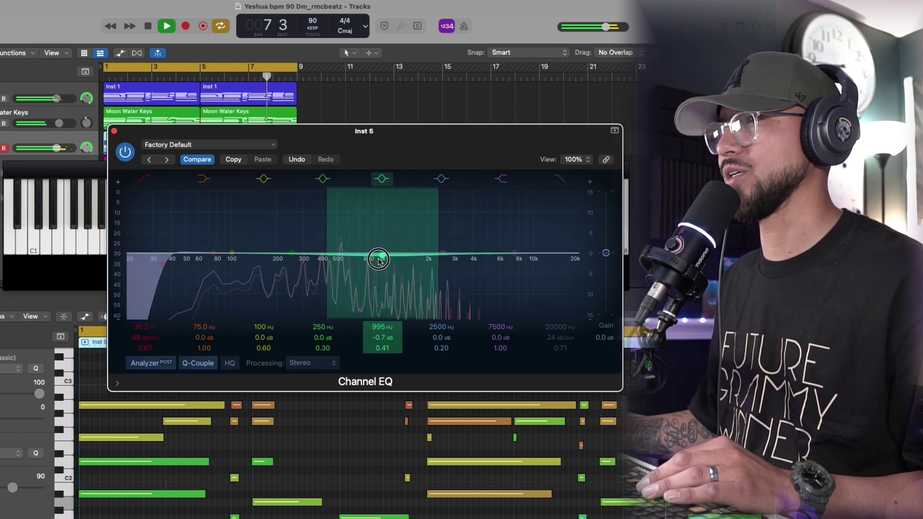
{"action": "left_click", "coordinate": [114, 131]}
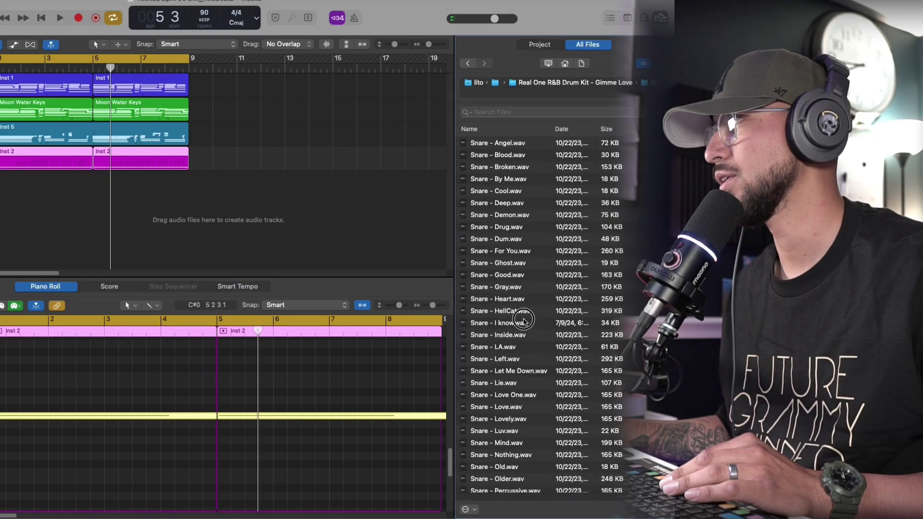
Step: Audition snares in the Real One R&B Drum Kit, including Snare - Inside.wav, and select Snare - I know.wav
{"action": "left_click", "coordinate": [807, 333]}
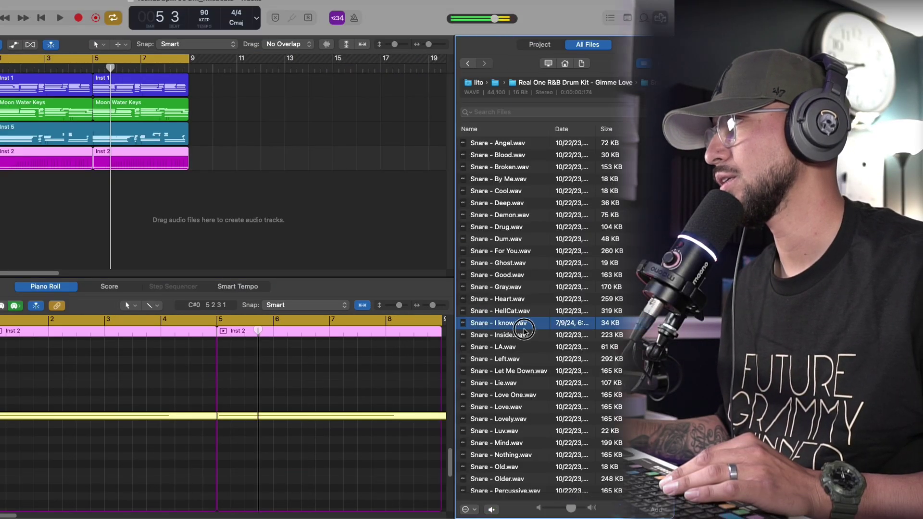
{"action": "left_click", "coordinate": [809, 355]}
{"action": "left_click", "coordinate": [523, 336]}
{"action": "left_click", "coordinate": [521, 324]}
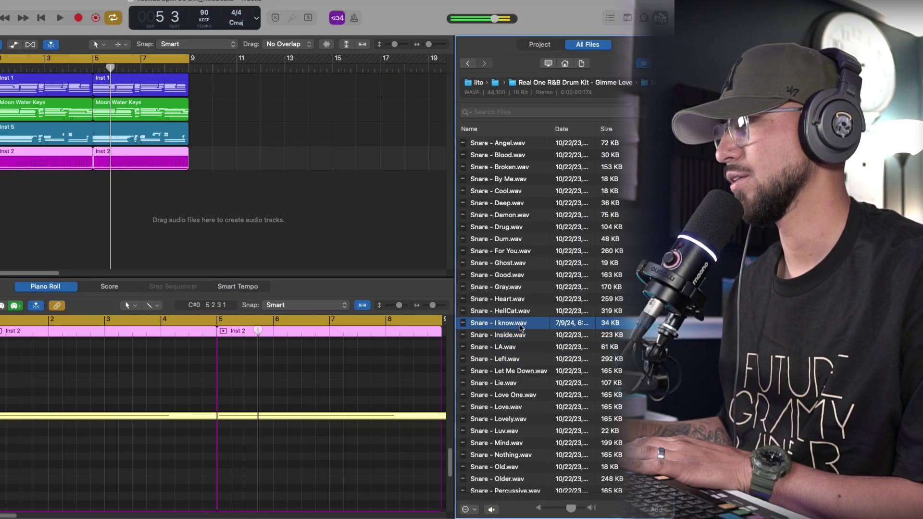
Step: Load Snare - I know.wav onto a new Quick Sampler track and program a 16-step pattern with hits on steps 5 and 13
{"action": "left_click_drag", "start_coordinate": [521, 327], "coordinate": [102, 188]}
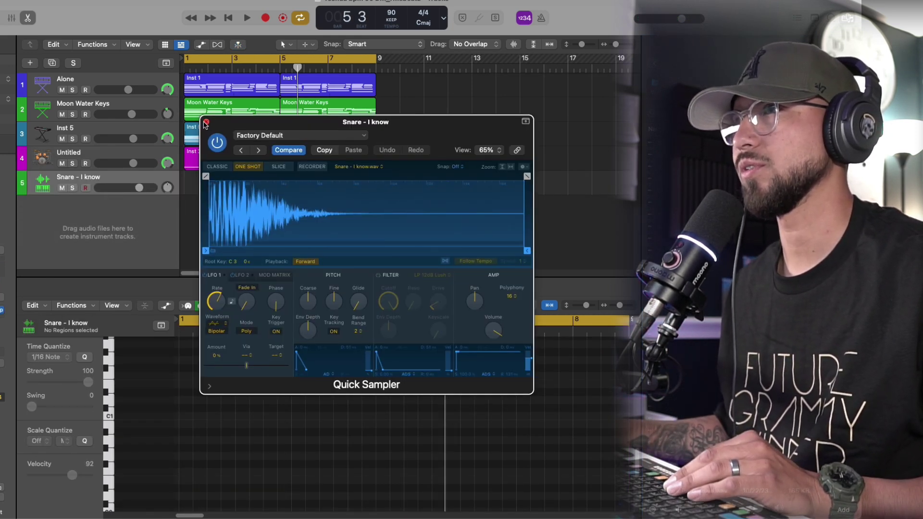
{"action": "left_click", "coordinate": [205, 123]}
{"action": "left_click", "coordinate": [361, 287]}
{"action": "left_click", "coordinate": [308, 346]}
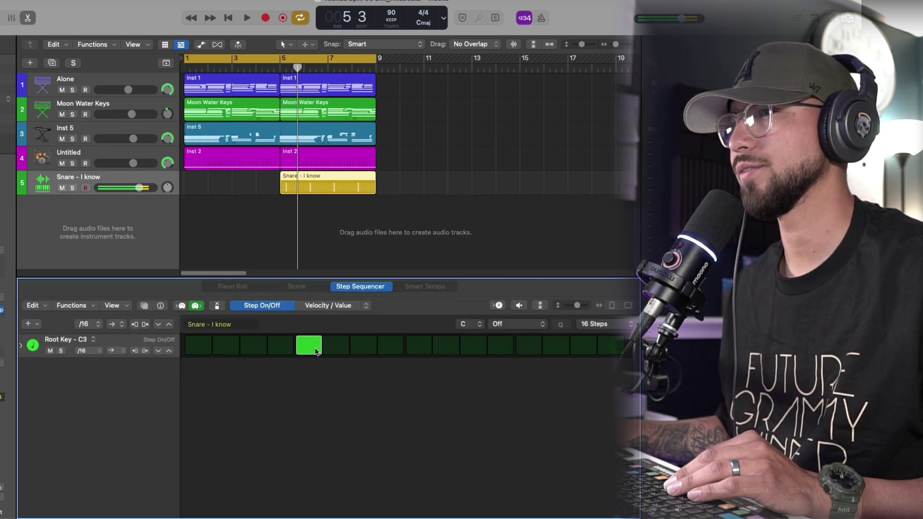
{"action": "left_click", "coordinate": [529, 345]}
Step: Move the snare region to start at bar 1 and repeat it at bar 5, lowering the snare track's volume slightly during playback
{"action": "left_click_drag", "start_coordinate": [328, 185], "coordinate": [233, 185]}
{"action": "key", "text": "space"}
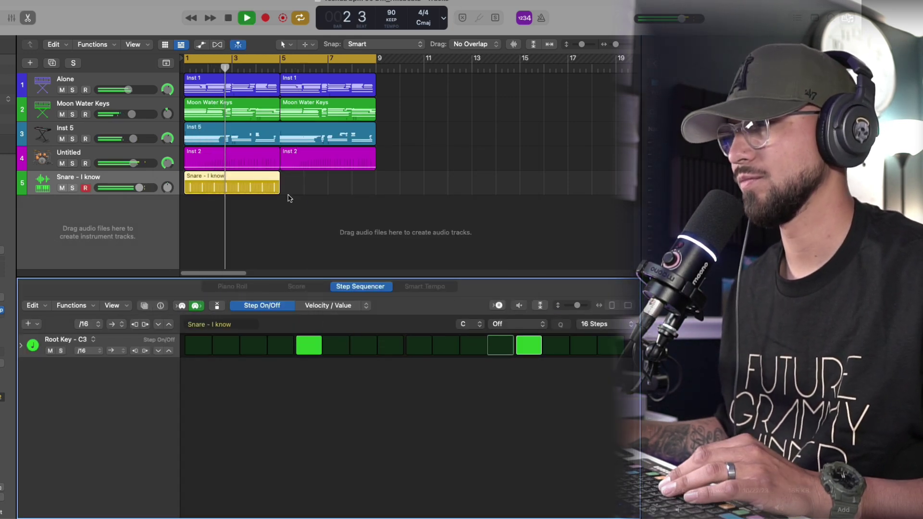
{"action": "left_click", "coordinate": [135, 193]}
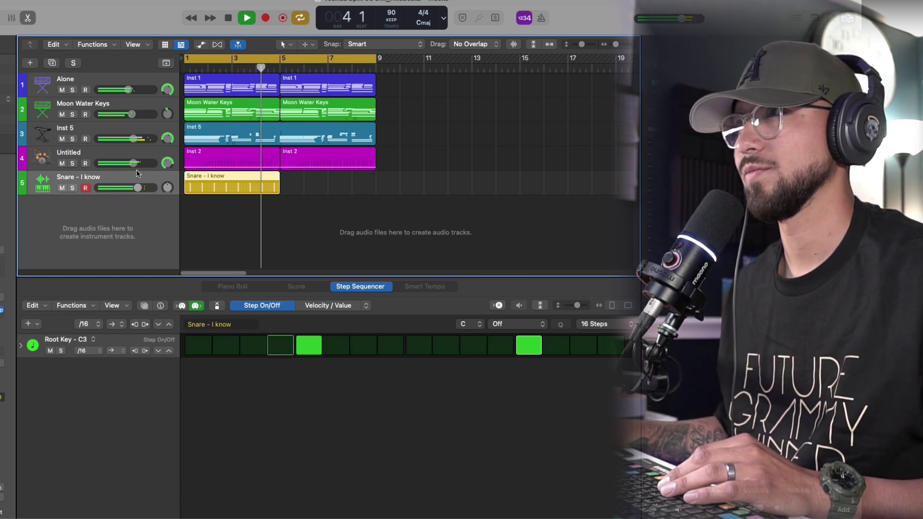
{"action": "key", "text": "space"}
{"action": "key", "text": "super+r"}
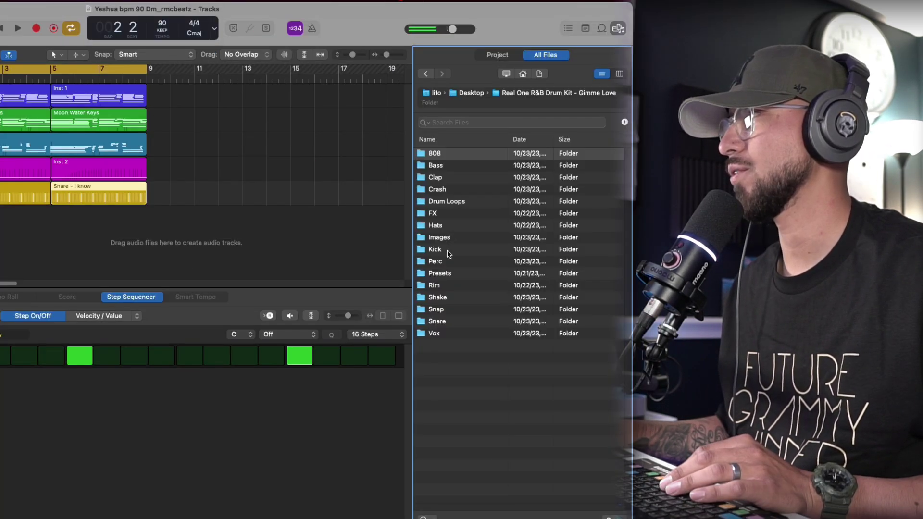
Step: Audition samples in the drum kit's Kick folder and load Kick - Beautiful.wav onto a new Quick Sampler track
{"action": "double_click", "coordinate": [449, 254]}
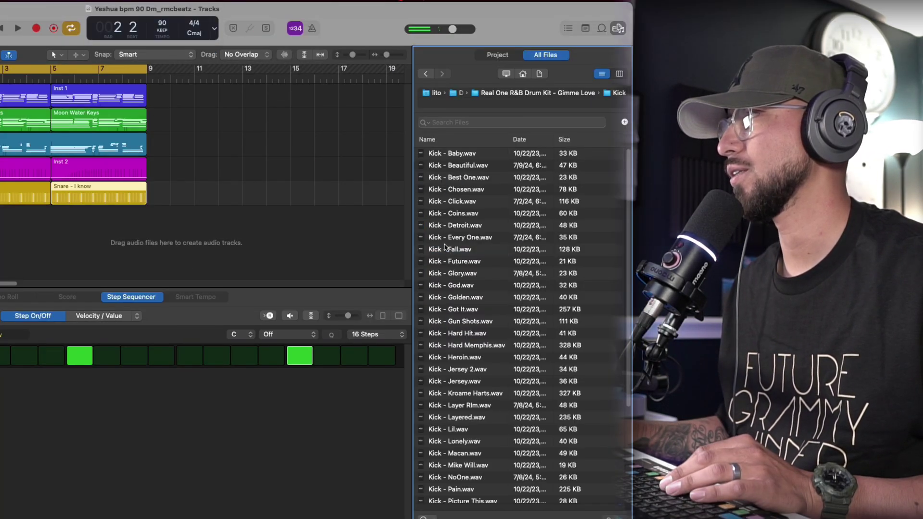
{"action": "left_click", "coordinate": [454, 235]}
{"action": "left_click", "coordinate": [452, 213]}
{"action": "left_click", "coordinate": [453, 178]}
{"action": "left_click", "coordinate": [455, 165]}
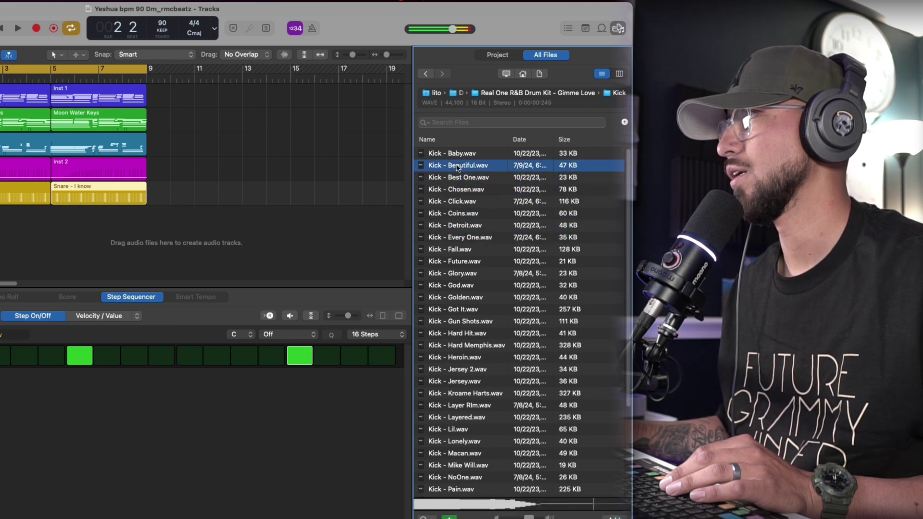
{"action": "left_click_drag", "start_coordinate": [484, 165], "coordinate": [359, 164]}
{"action": "left_click_drag", "start_coordinate": [625, 166], "coordinate": [168, 200]}
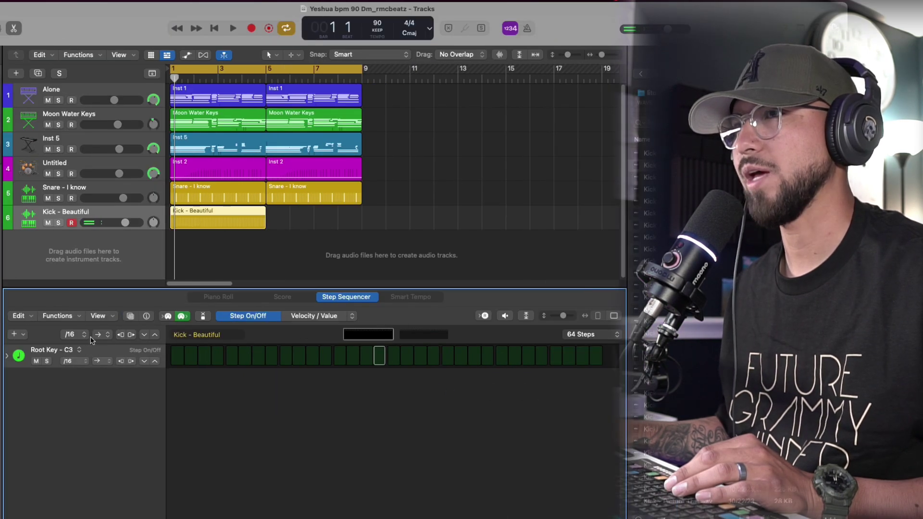
Step: Program the 64-step kick pattern against playback, with first-half hits on steps 1, 2, 11, 17, 18 and 27
{"action": "left_click", "coordinate": [79, 335]}
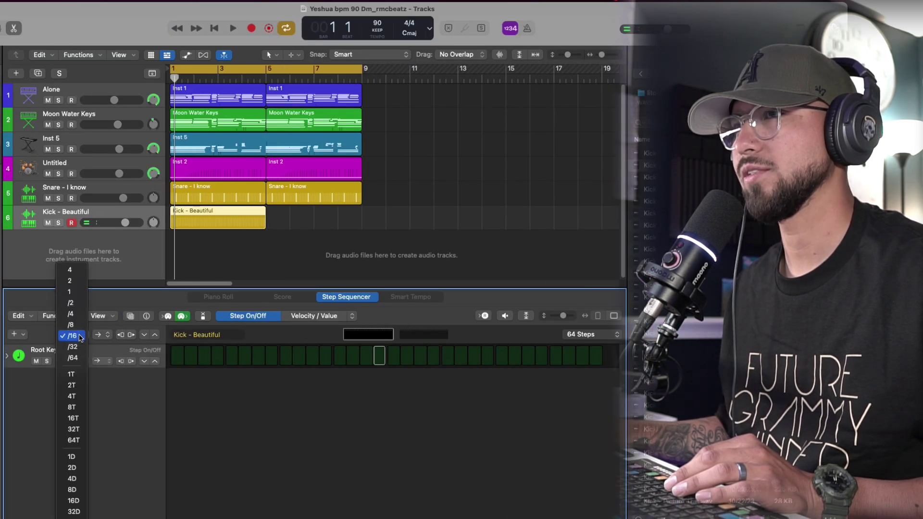
{"action": "left_click", "coordinate": [138, 395]}
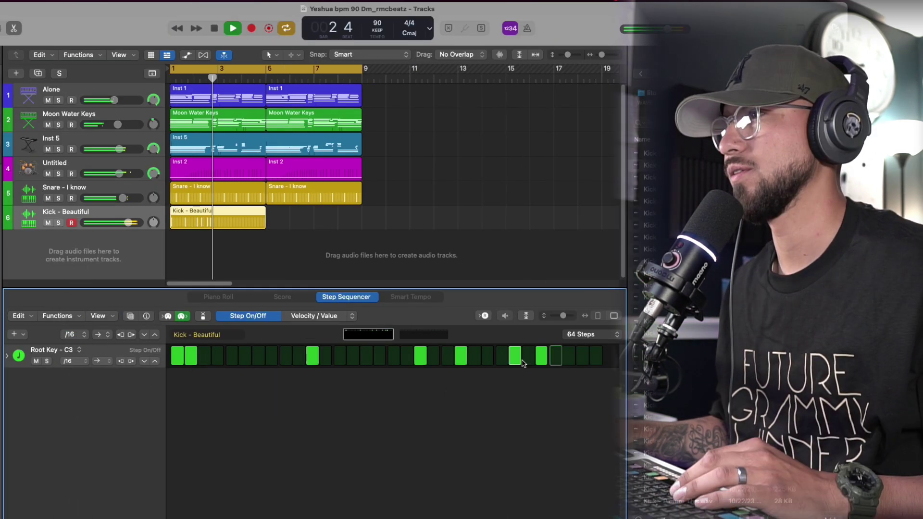
{"action": "key", "text": "space"}
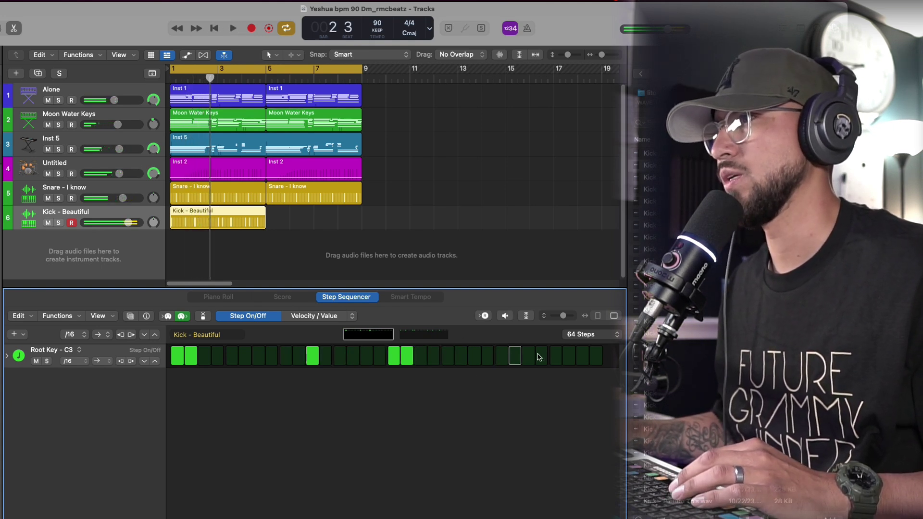
{"action": "key", "text": "space"}
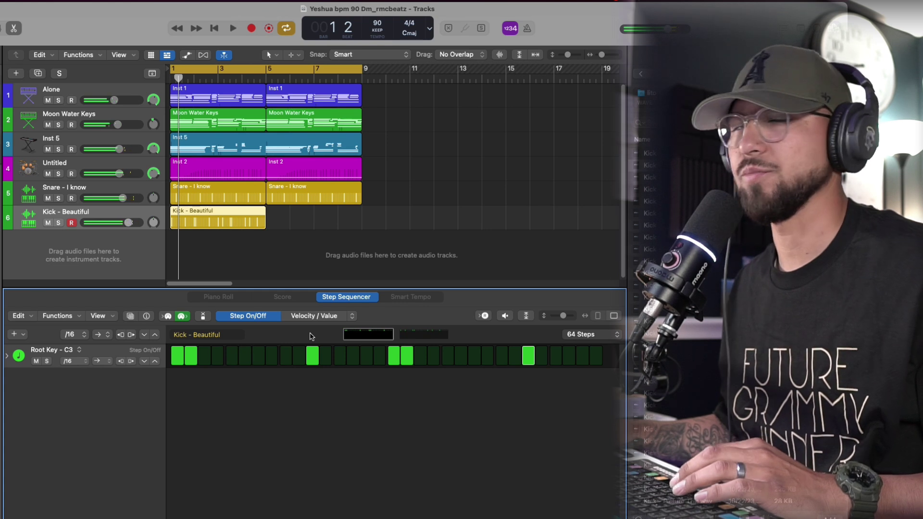
{"action": "key", "text": "space"}
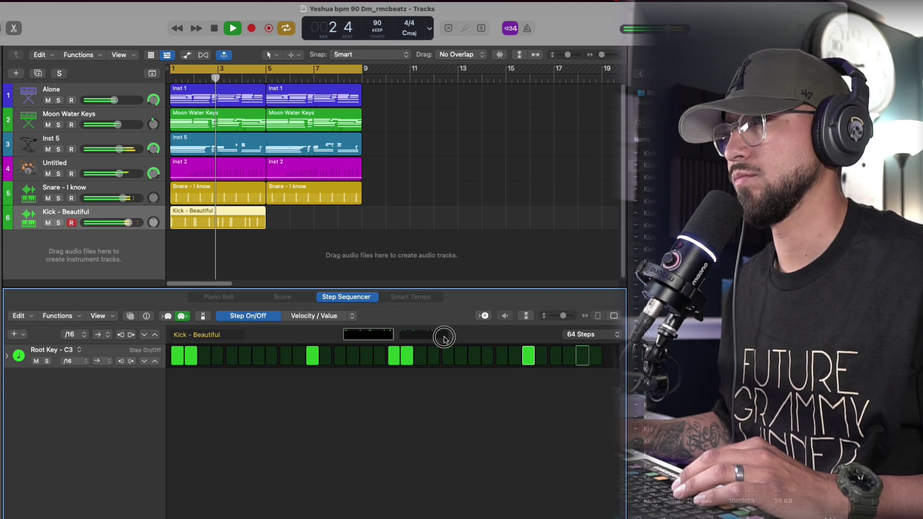
{"action": "left_click", "coordinate": [444, 338]}
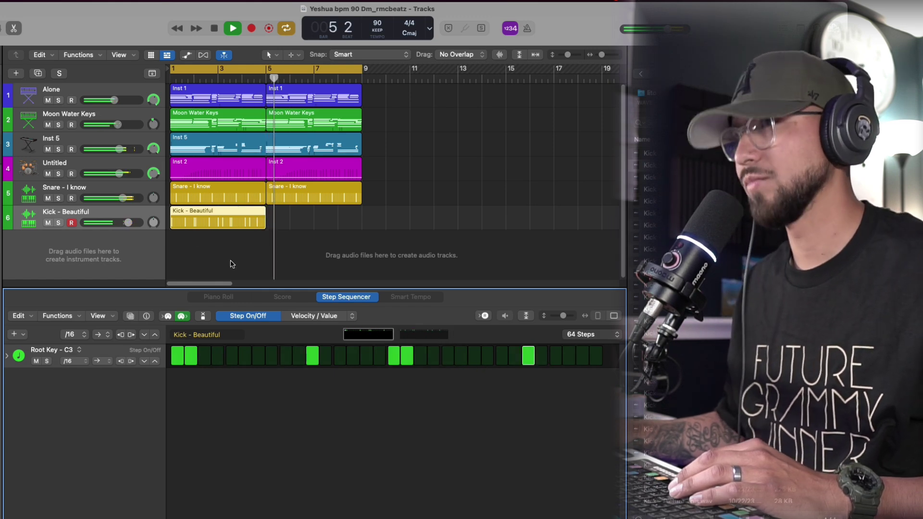
{"action": "key", "text": "space"}
Step: Repeat the kick region at bar 5 and lower the kick track's volume to about -0.3 dB
{"action": "left_click", "coordinate": [193, 218]}
{"action": "key", "text": "super+r"}
{"action": "left_click", "coordinate": [183, 223]}
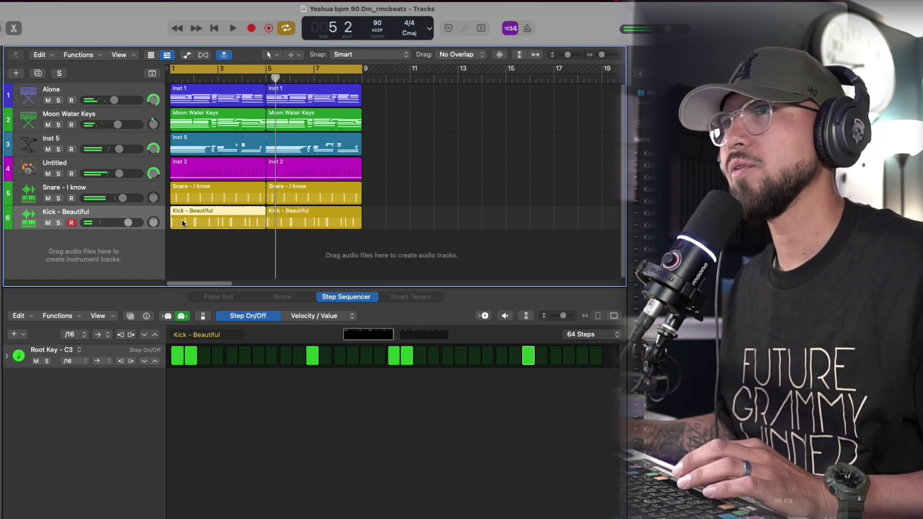
{"action": "left_click_drag", "start_coordinate": [129, 222], "coordinate": [126, 223]}
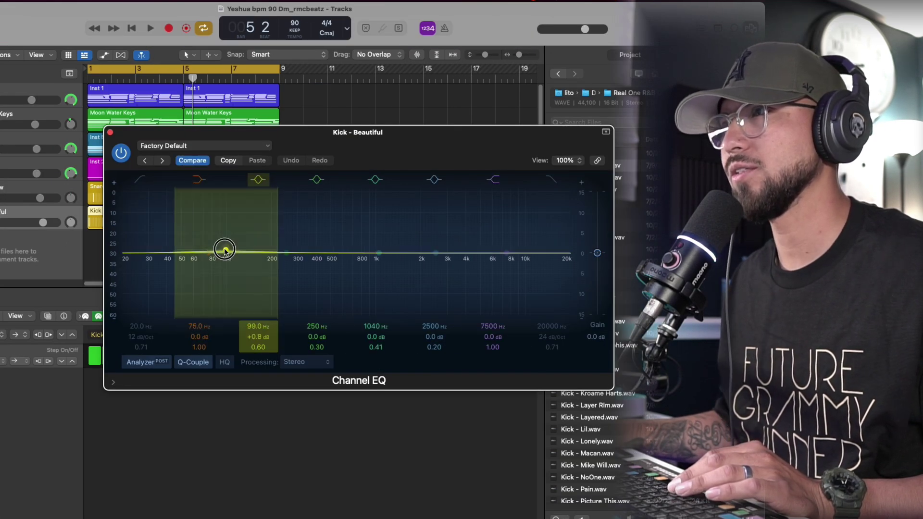
Step: On the kick's Channel EQ, boost 2.4 dB at 98.5 Hz and add a low cut near 35 Hz; open KNOCK Clip on the output
{"action": "left_click_drag", "start_coordinate": [223, 249], "coordinate": [226, 243]}
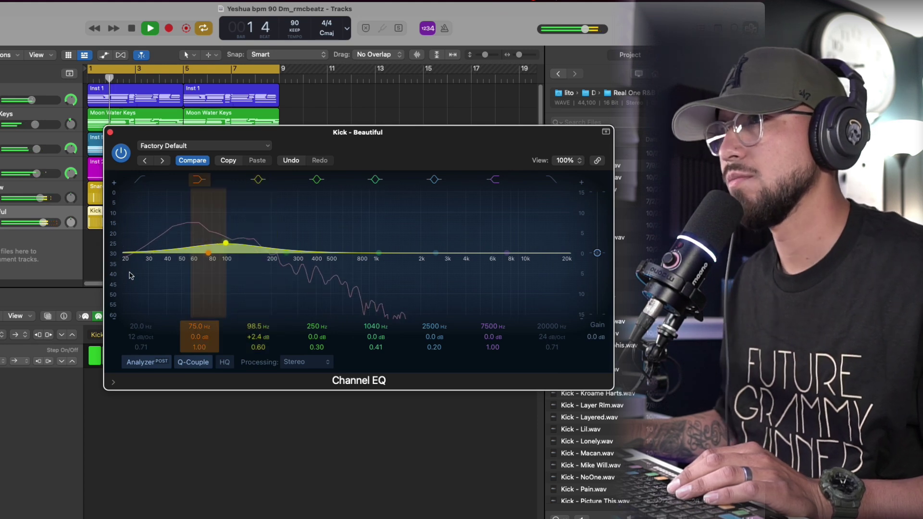
{"action": "left_click_drag", "start_coordinate": [129, 275], "coordinate": [177, 263]}
{"action": "key", "text": "space"}
{"action": "left_click_drag", "start_coordinate": [141, 347], "coordinate": [141, 333]}
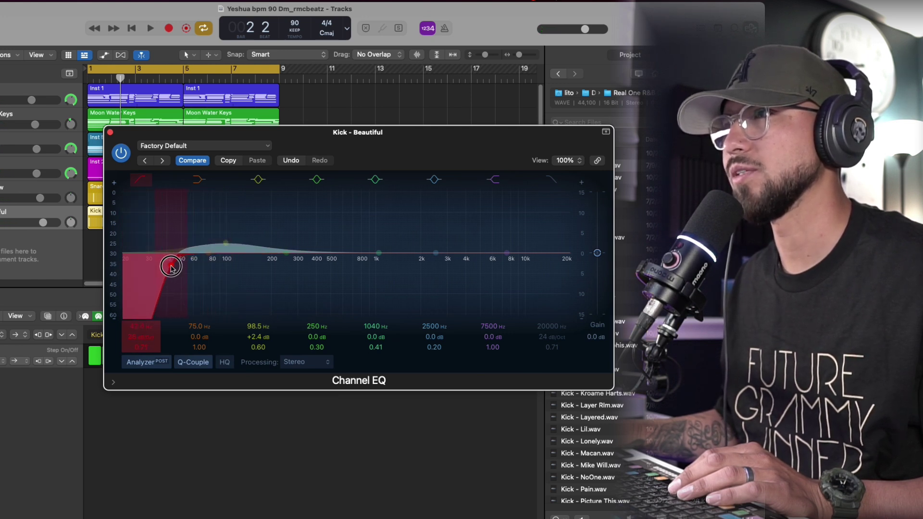
{"action": "left_click_drag", "start_coordinate": [171, 267], "coordinate": [158, 262]}
{"action": "key", "text": "space"}
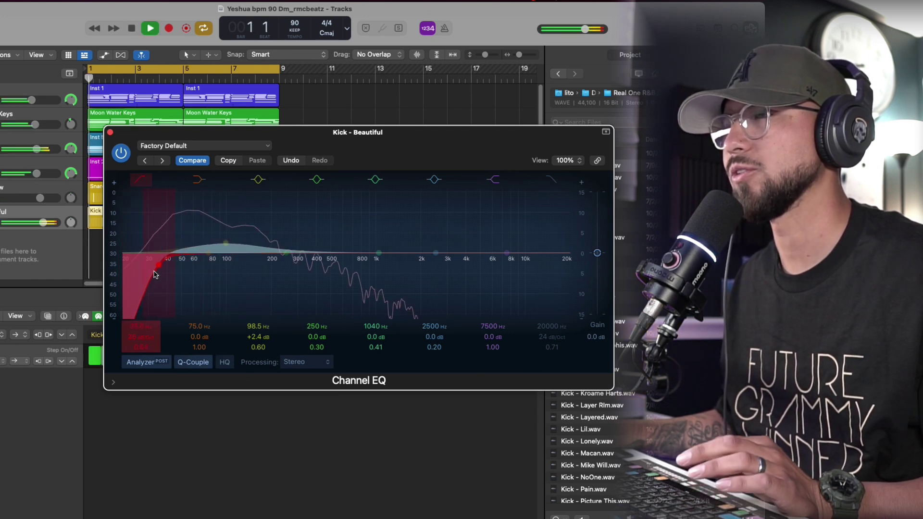
{"action": "left_click", "coordinate": [110, 132]}
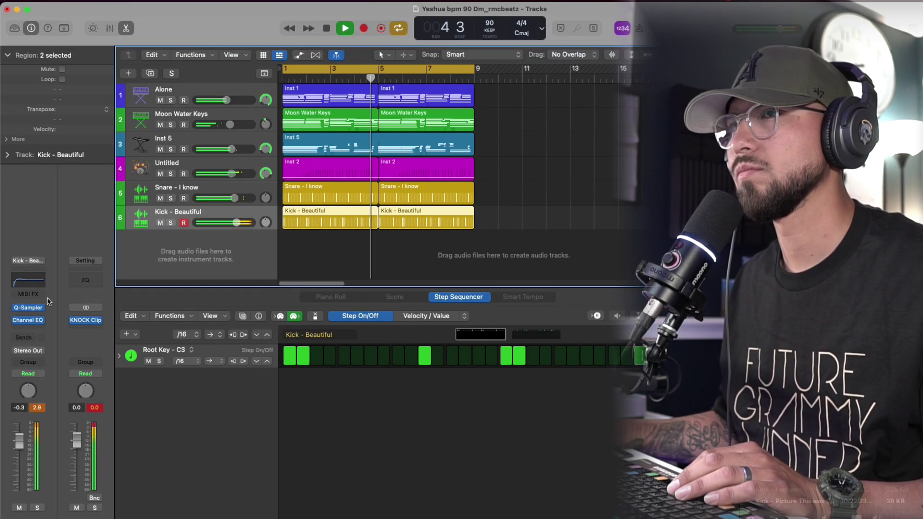
{"action": "left_click", "coordinate": [86, 321]}
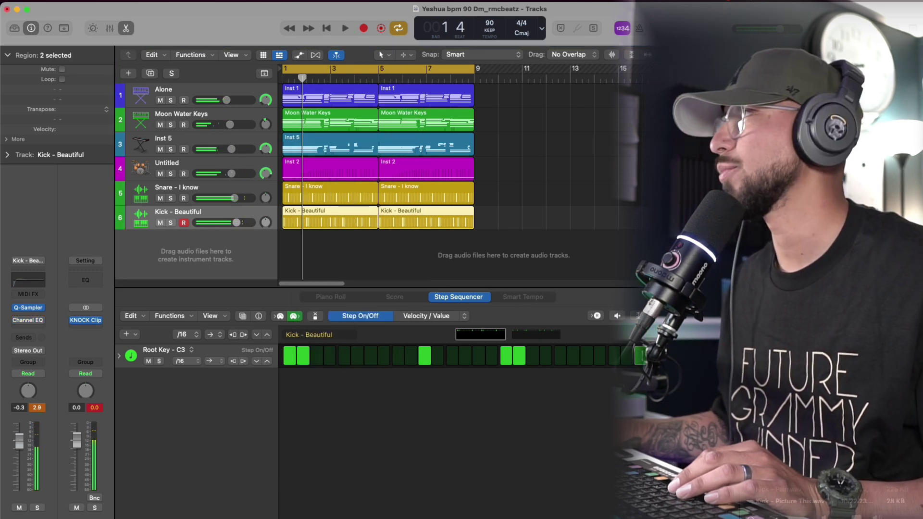
Step: Browse the kit's Hi-Hat folder and add a Hi-Hat - Clare.wav track with all 16 pattern steps switched on
{"action": "key", "text": "f"}
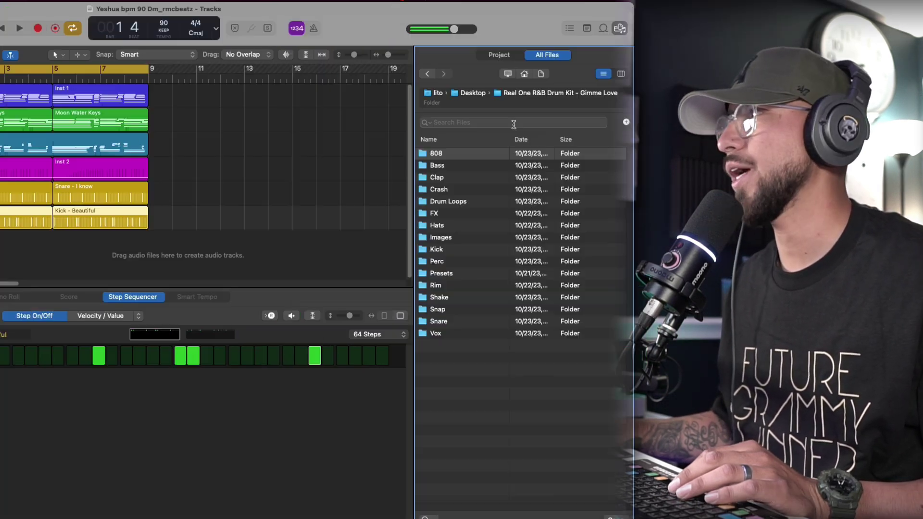
{"action": "double_click", "coordinate": [442, 225]}
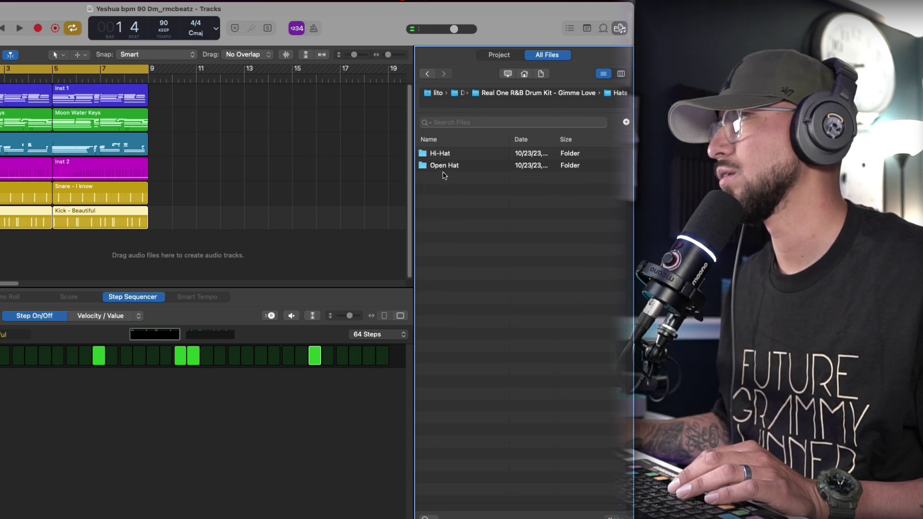
{"action": "double_click", "coordinate": [440, 153]}
{"action": "left_click", "coordinate": [456, 165]}
{"action": "left_click", "coordinate": [458, 177]}
{"action": "left_click", "coordinate": [473, 249]}
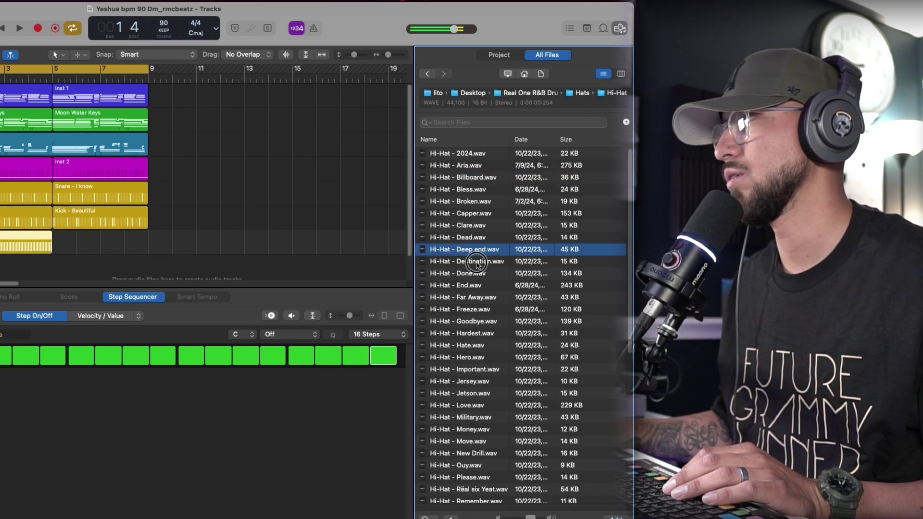
Step: Audition more hi-hats, including Money and New Drill, and drop a replacement sample into the hi-hat track's Quick Sampler
{"action": "left_click", "coordinate": [475, 273]}
{"action": "left_click", "coordinate": [476, 333]}
{"action": "left_click", "coordinate": [476, 345]}
{"action": "left_click", "coordinate": [475, 429]}
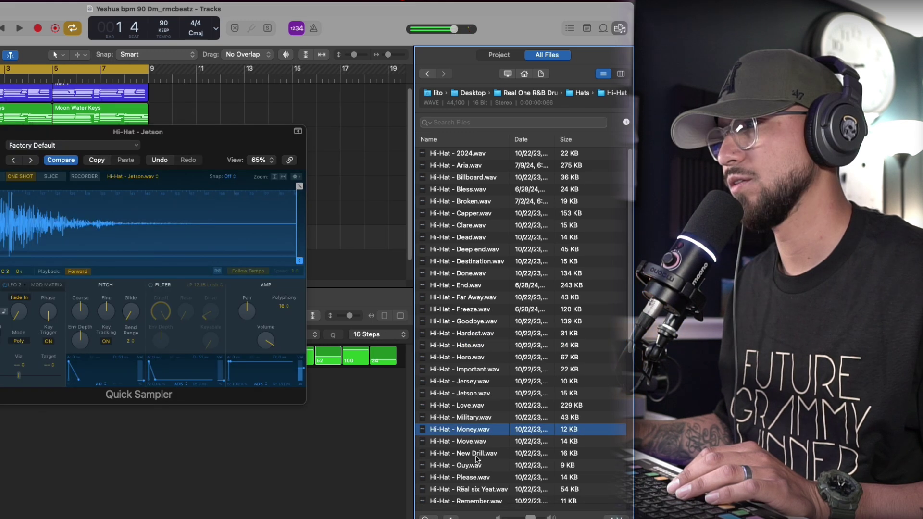
{"action": "left_click", "coordinate": [476, 453]}
{"action": "left_click_drag", "start_coordinate": [496, 390], "coordinate": [284, 227]}
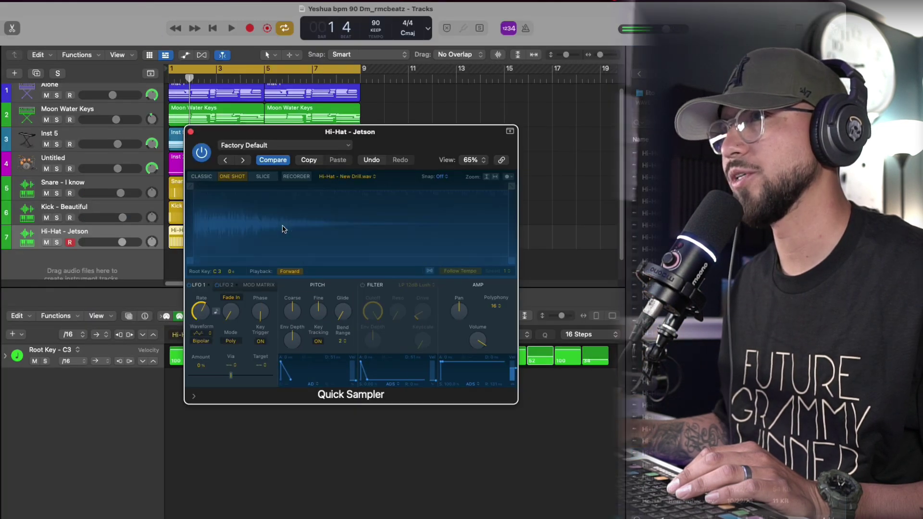
{"action": "key", "text": "super+w"}
Step: Lower the hi-hat velocities on steps 2, 4 and 6 during playback, settling step 2 at about 27
{"action": "key", "text": "space"}
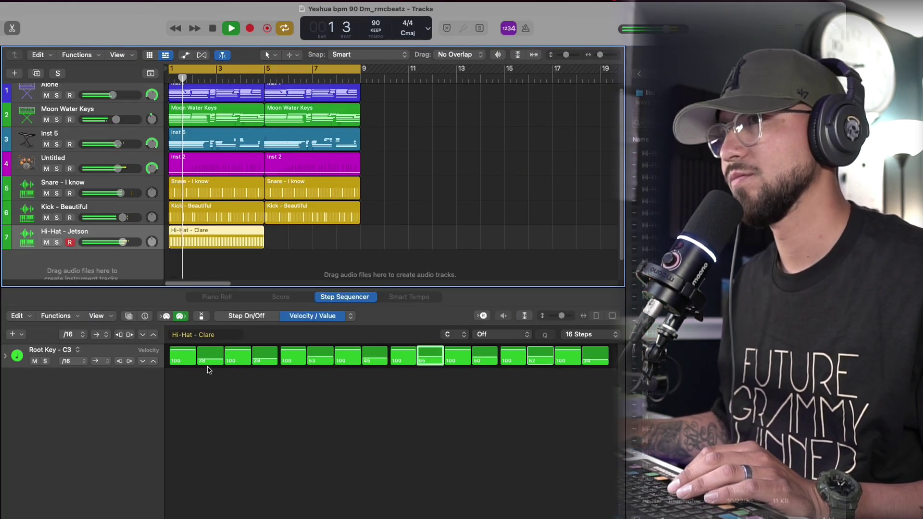
{"action": "left_click_drag", "start_coordinate": [208, 359], "coordinate": [212, 368]}
{"action": "left_click_drag", "start_coordinate": [319, 356], "coordinate": [319, 361]}
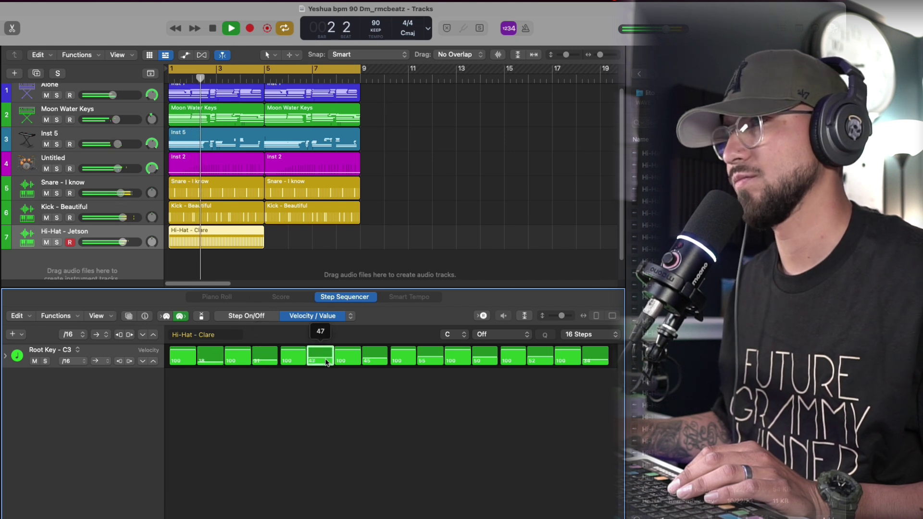
{"action": "key", "text": "Return"}
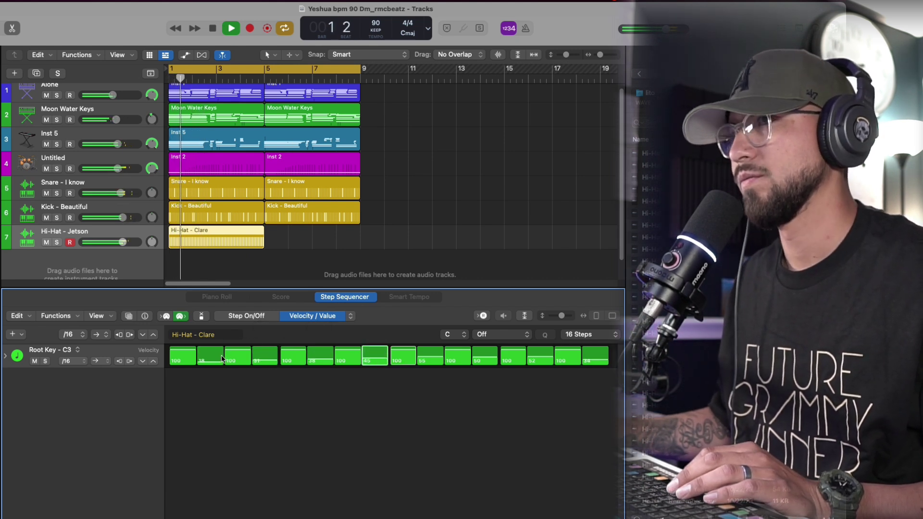
{"action": "mouse_move", "coordinate": [211, 368]}
{"action": "left_mouse_down"}
{"action": "mouse_move", "coordinate": [208, 356]}
{"action": "mouse_move", "coordinate": [216, 367]}
{"action": "left_mouse_up"}
{"action": "key", "text": "space"}
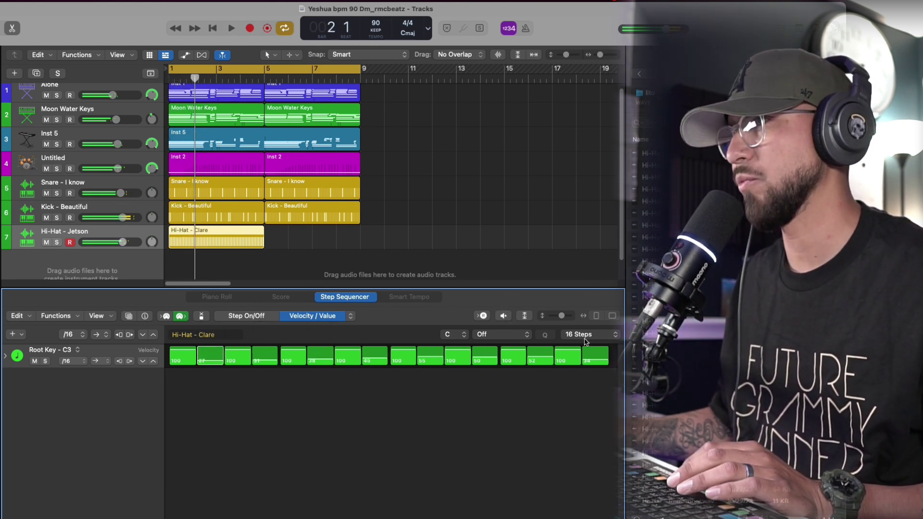
Step: Extend the hi-hat pattern to 64 steps and switch its edit mode to Note Repeat
{"action": "left_click", "coordinate": [583, 335]}
{"action": "left_click", "coordinate": [571, 392]}
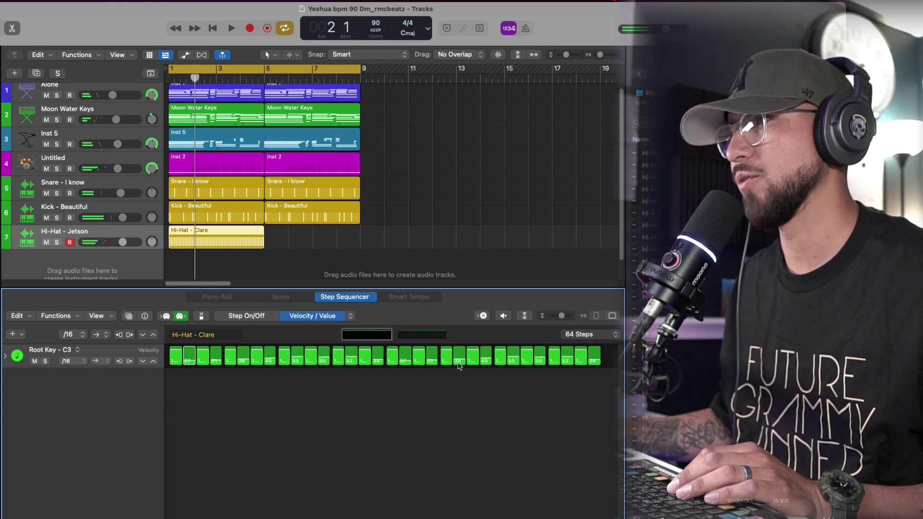
{"action": "left_click", "coordinate": [269, 316]}
{"action": "left_click", "coordinate": [350, 316]}
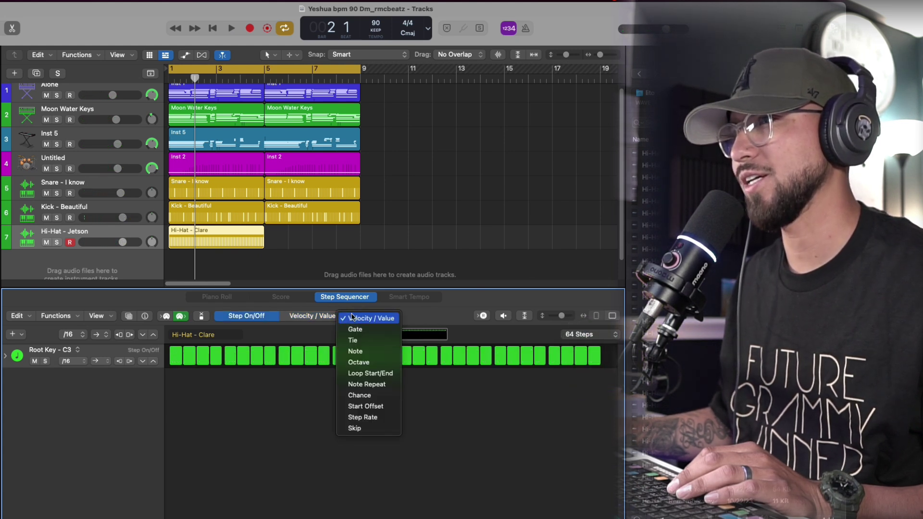
{"action": "left_click", "coordinate": [368, 384]}
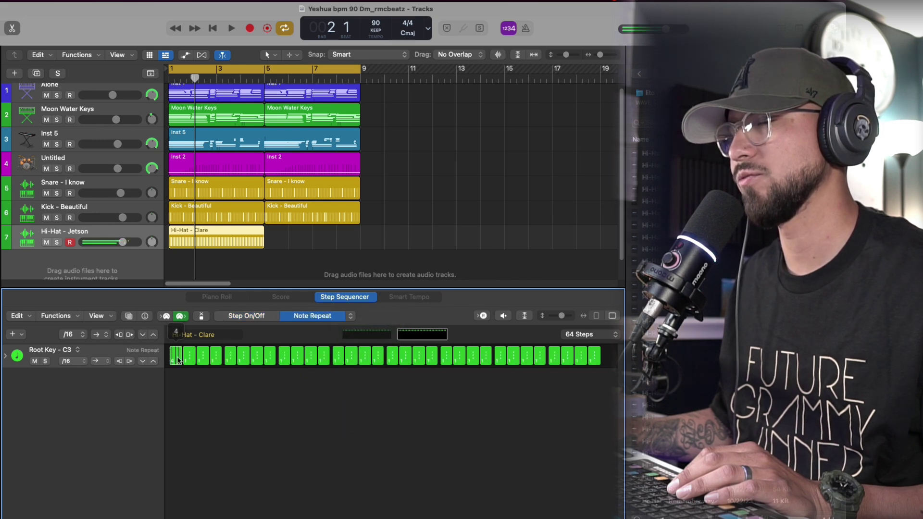
Step: Add note repeats to a few individual hi-hat steps across the pattern, checking the rolls during playback
{"action": "key", "text": "space"}
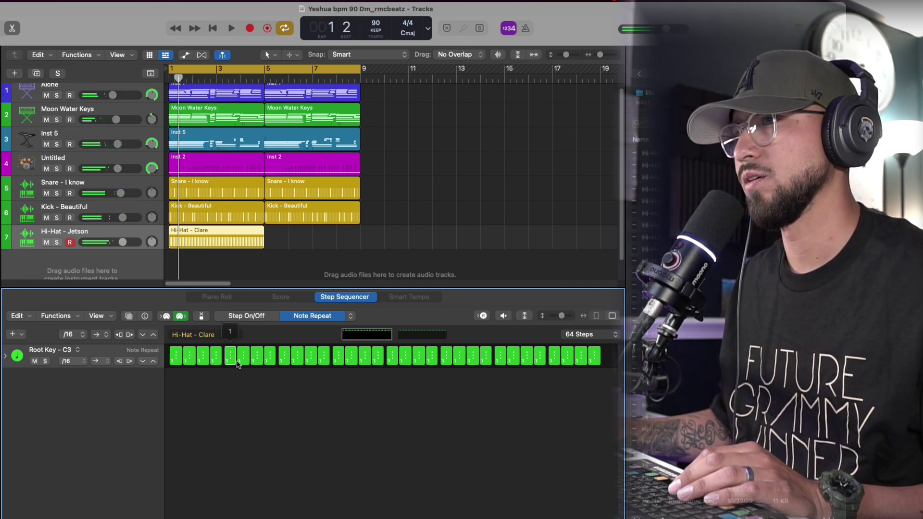
{"action": "key", "text": "space"}
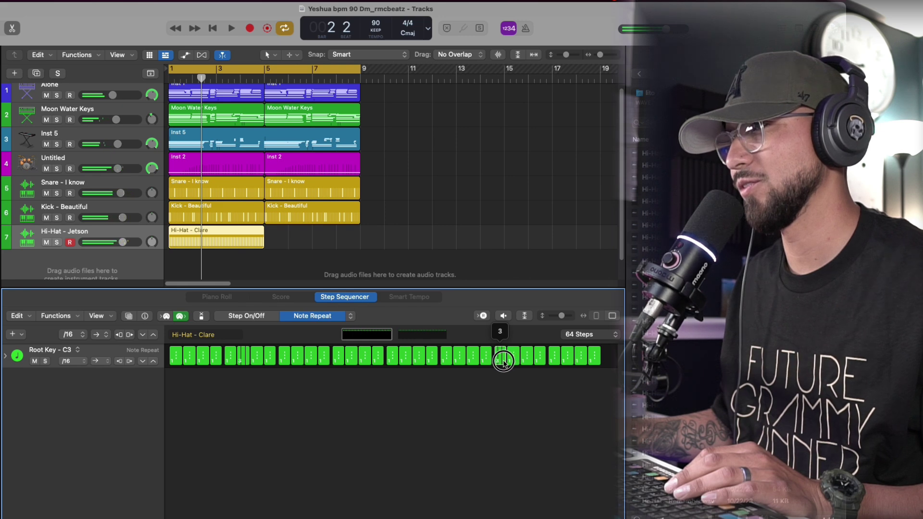
{"action": "key", "text": "space"}
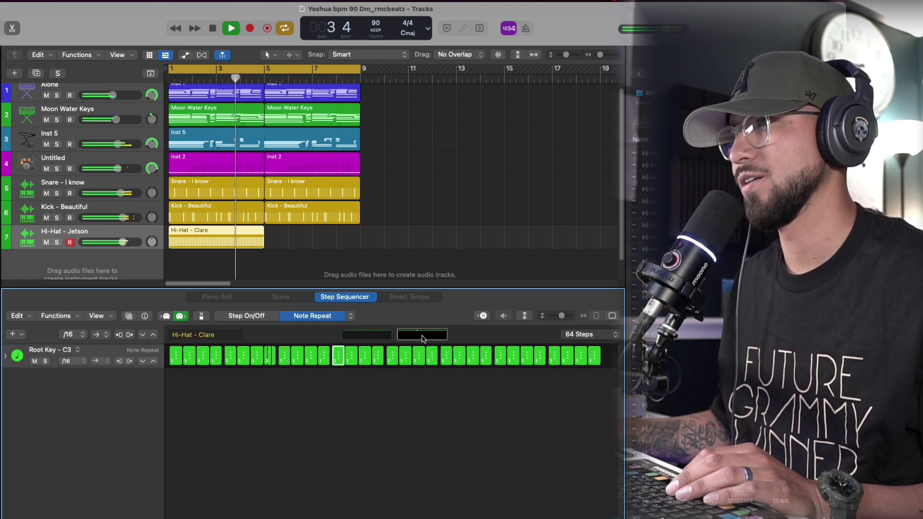
{"action": "key", "text": "space"}
{"action": "left_click", "coordinate": [447, 358]}
{"action": "left_click_drag", "start_coordinate": [447, 361], "coordinate": [448, 364]}
Step: Replace the hi-hat's Quick Sampler sample with Hi-Hat - Please.wav and repeat the hi-hat region from bar 5 up to bar 9
{"action": "key", "text": "space"}
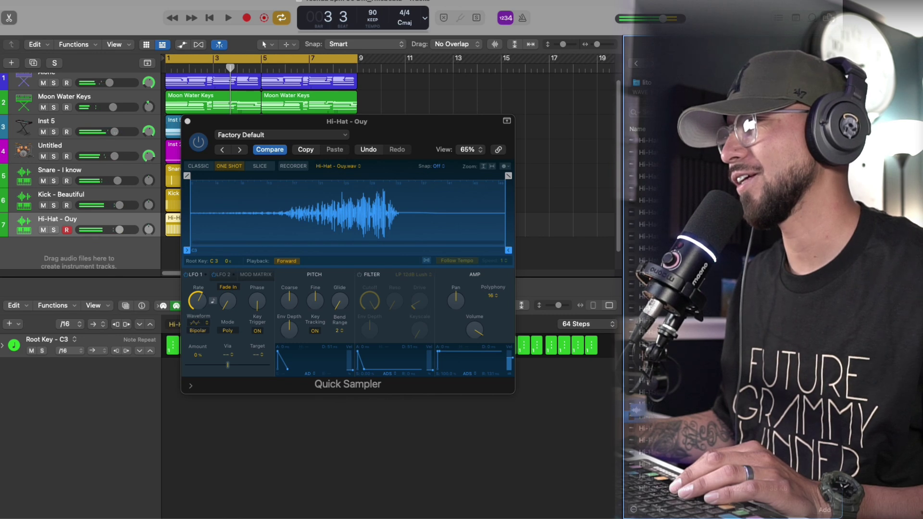
{"action": "left_click_drag", "start_coordinate": [644, 250], "coordinate": [281, 236]}
{"action": "key", "text": "space"}
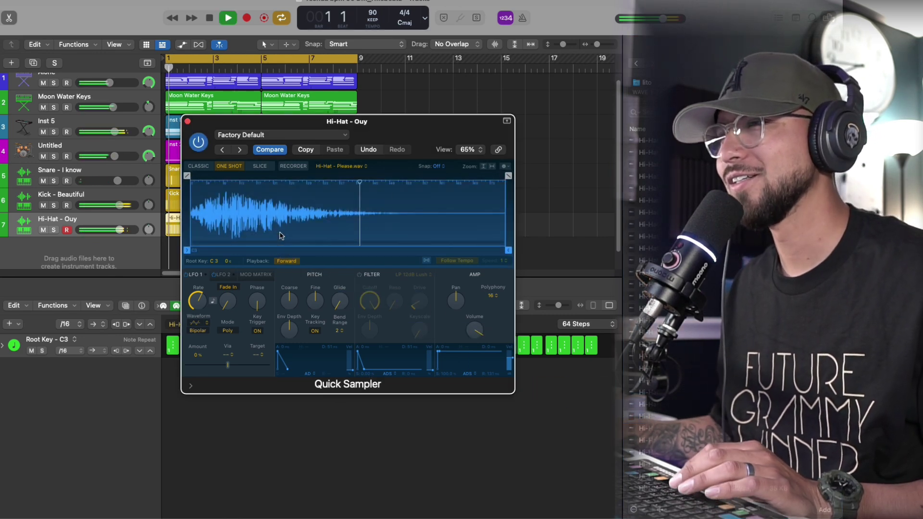
{"action": "left_click", "coordinate": [187, 121]}
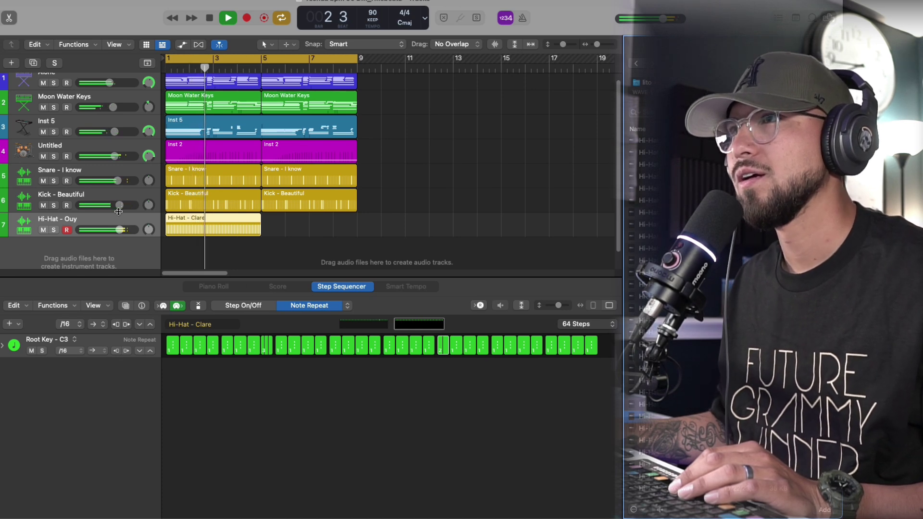
{"action": "key", "text": "space"}
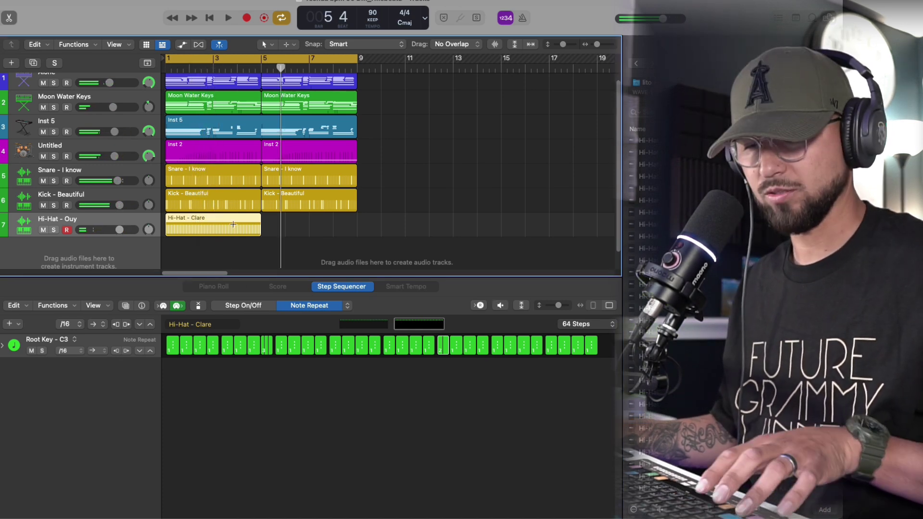
{"action": "key", "text": "super+r"}
Step: Solo the Untitled sample track and listen to its loop from bar 1
{"action": "left_click", "coordinate": [129, 146]}
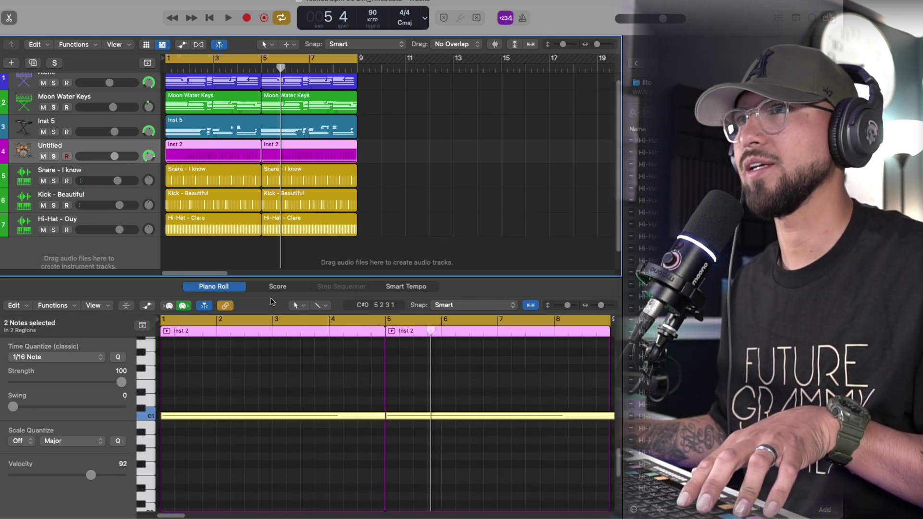
{"action": "left_click", "coordinate": [120, 224]}
{"action": "left_click", "coordinate": [102, 151]}
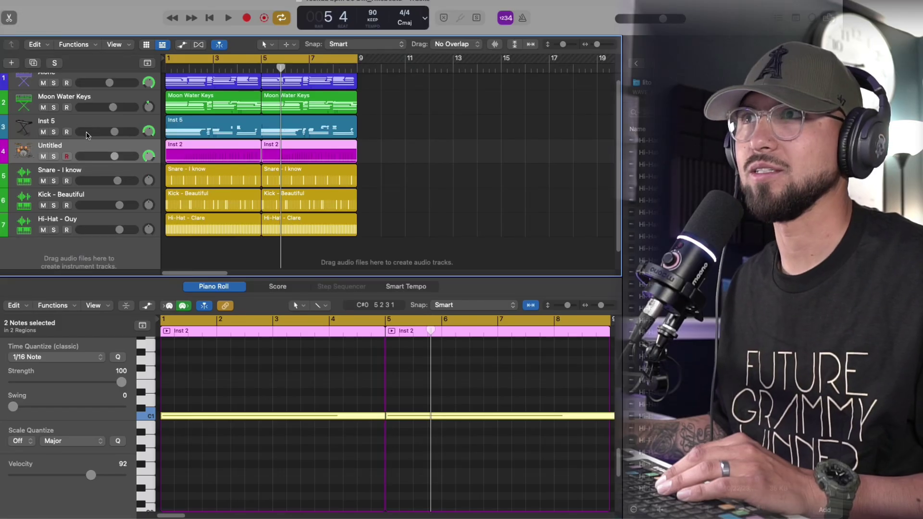
{"action": "left_click", "coordinate": [53, 156]}
{"action": "key", "text": "space"}
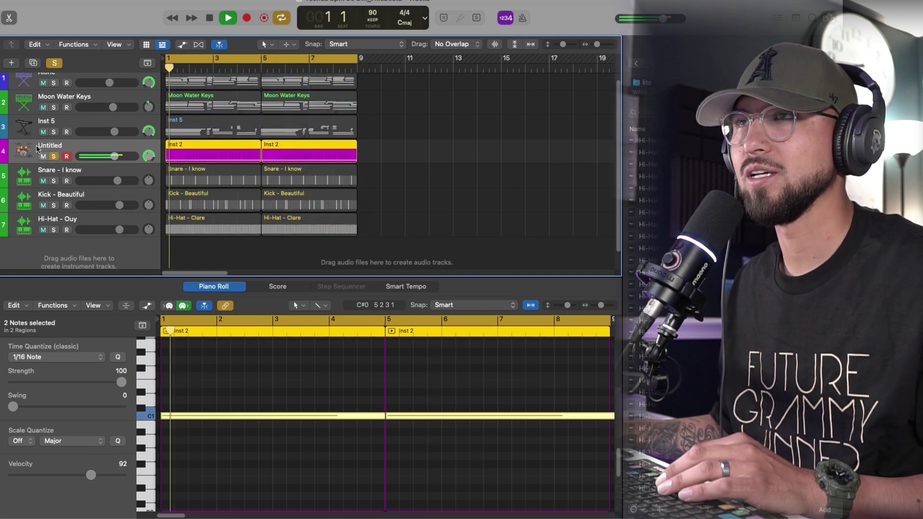
{"action": "left_click", "coordinate": [0, 100]}
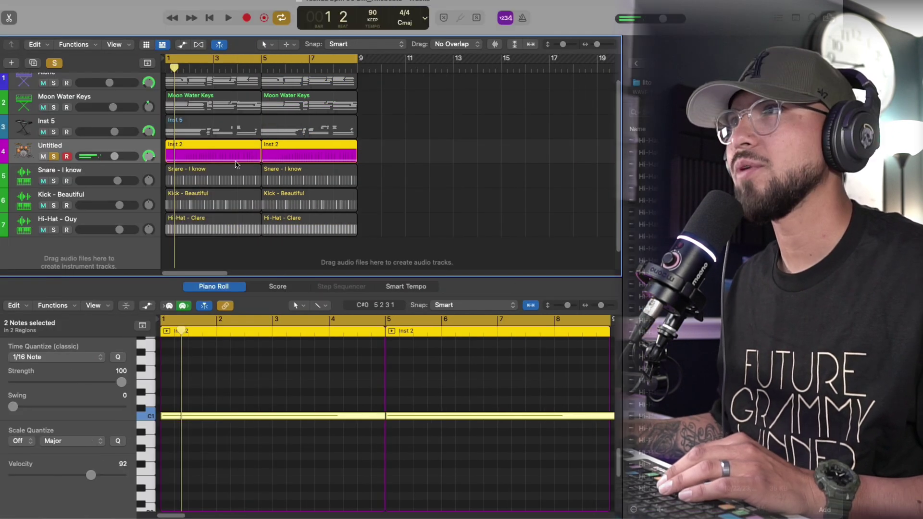
Step: Bounce the Inst 2 regions in place to a new track named yeshua 2, with the source muted and normalizing off
{"action": "right_click", "coordinate": [185, 156]}
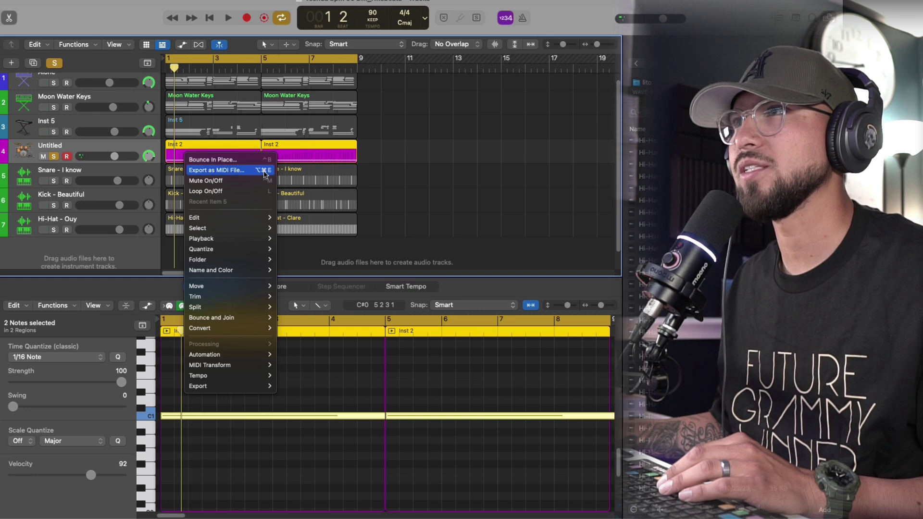
{"action": "left_click", "coordinate": [262, 163]}
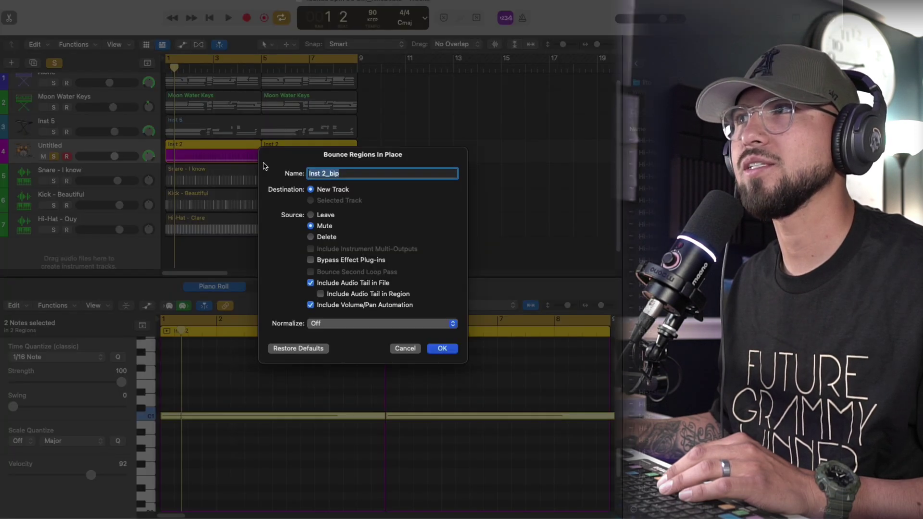
{"action": "key", "text": "BackSpace"}
{"action": "type", "text": "yeshgu"}
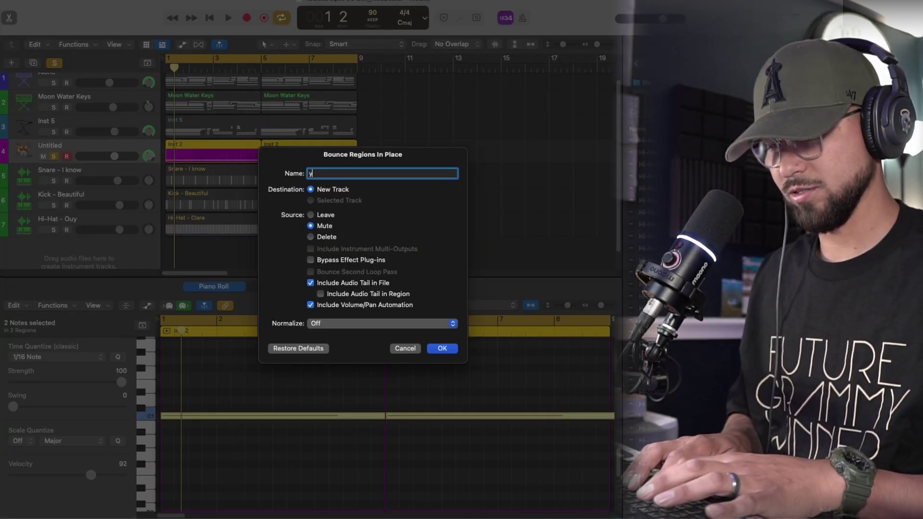
{"action": "key", "text": "BackSpace"}
{"action": "key", "text": "BackSpace"}
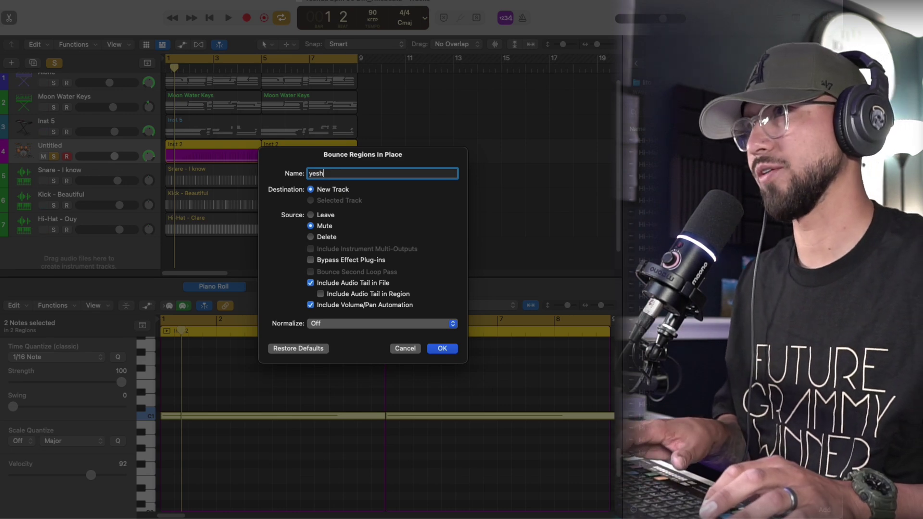
{"action": "type", "text": "ua 2"}
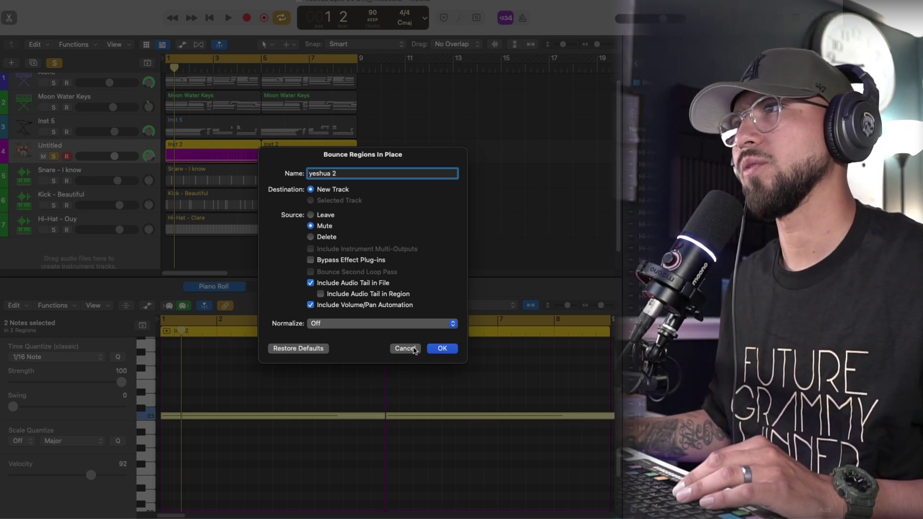
{"action": "left_click", "coordinate": [441, 349]}
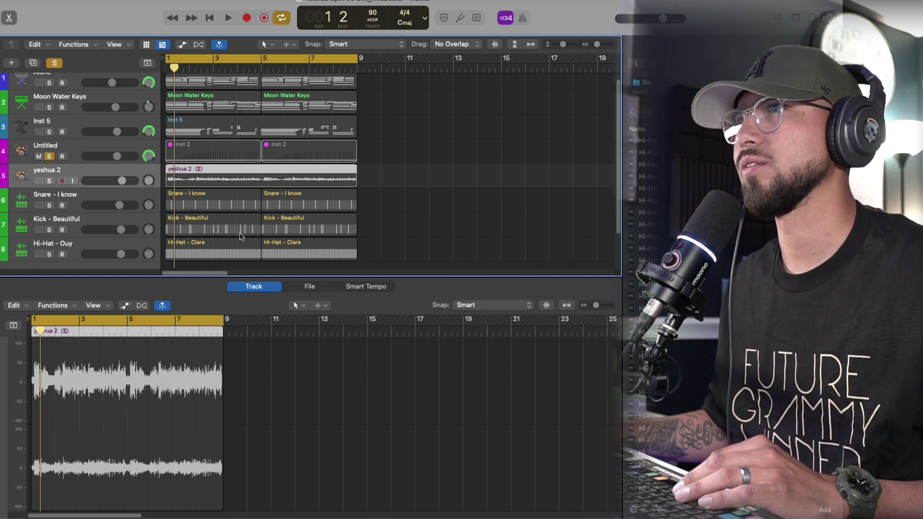
Step: Unsolo the Untitled track and play the full beat with the bounced yeshua 2 audio
{"action": "left_click", "coordinate": [49, 156]}
{"action": "left_click", "coordinate": [49, 156]}
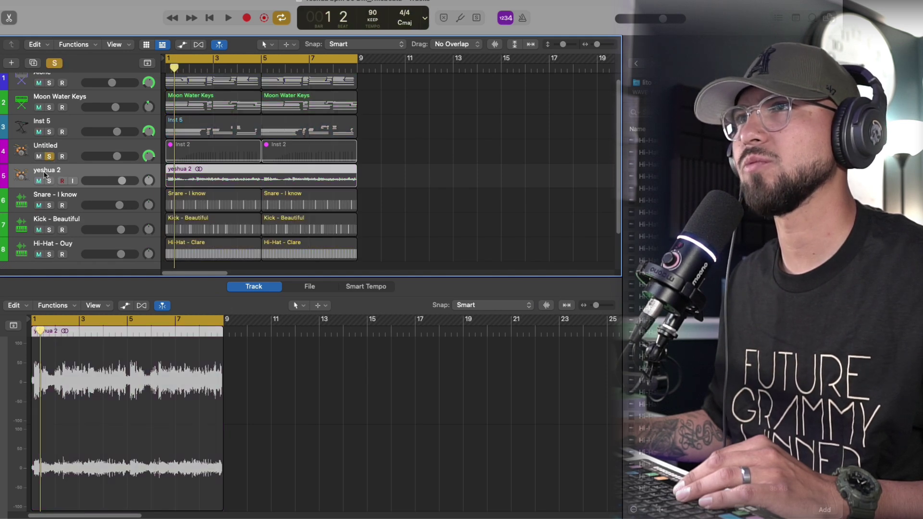
{"action": "left_click", "coordinate": [49, 157]}
{"action": "key", "text": "space"}
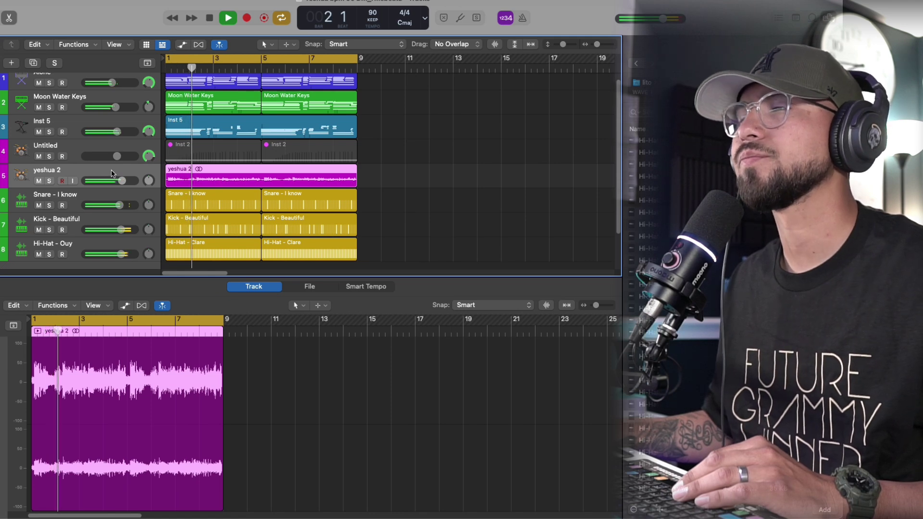
{"action": "key", "text": "space"}
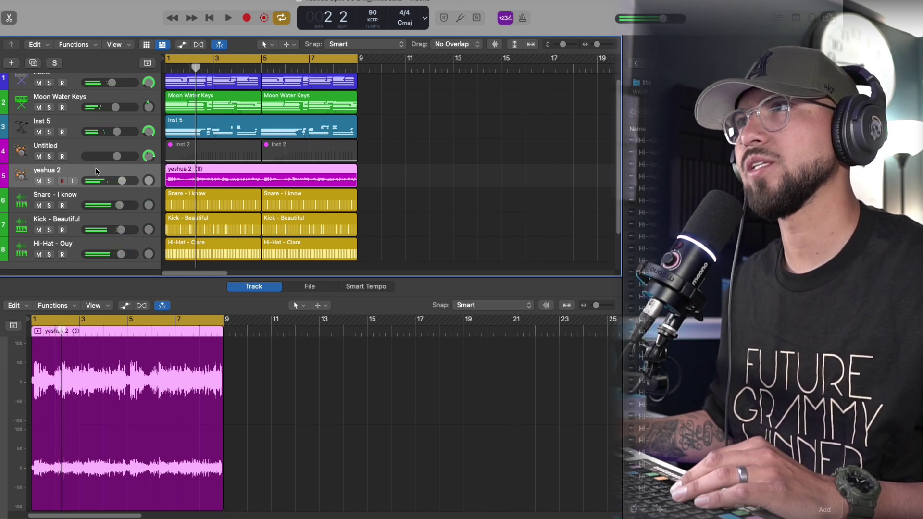
{"action": "key", "text": "space"}
{"action": "key", "text": "space"}
Step: Delete the muted Inst 2 regions and the Untitled track that held them
{"action": "left_click", "coordinate": [99, 154]}
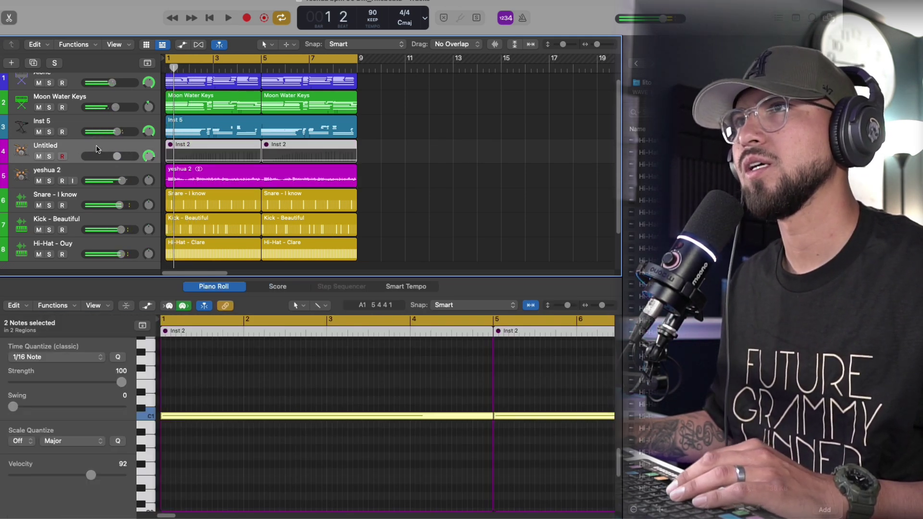
{"action": "key", "text": "Delete"}
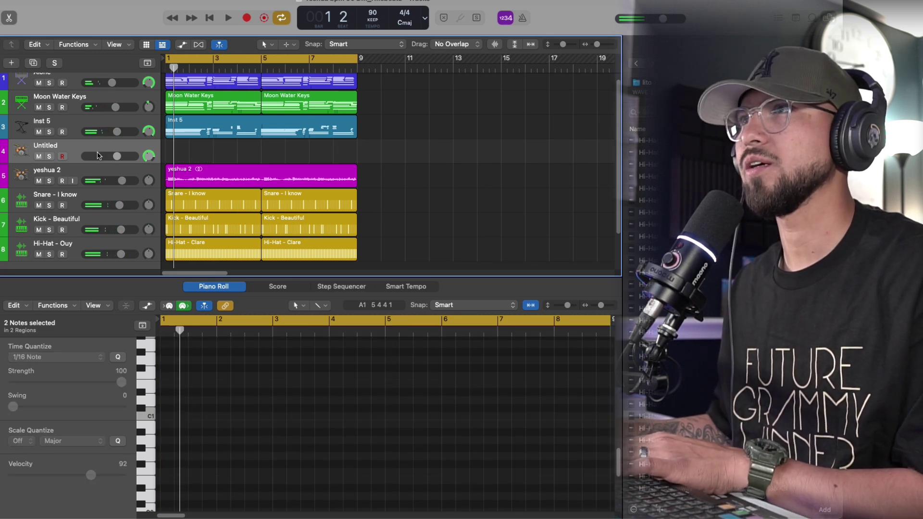
{"action": "key", "text": "super+BackSpace"}
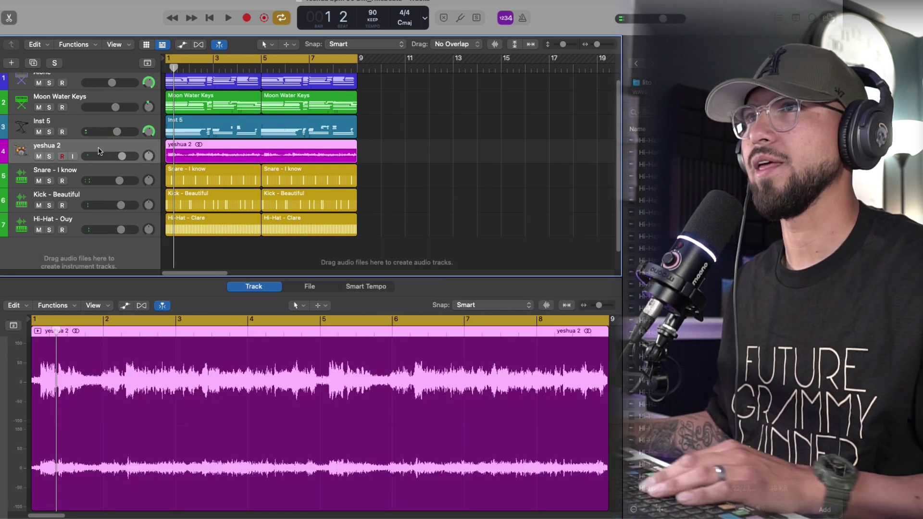
Step: Copy the yeshua 2 region at bar 1 onto a duplicate track below and mute the original track
{"action": "key", "text": "super+d"}
{"action": "left_click", "coordinate": [174, 152]}
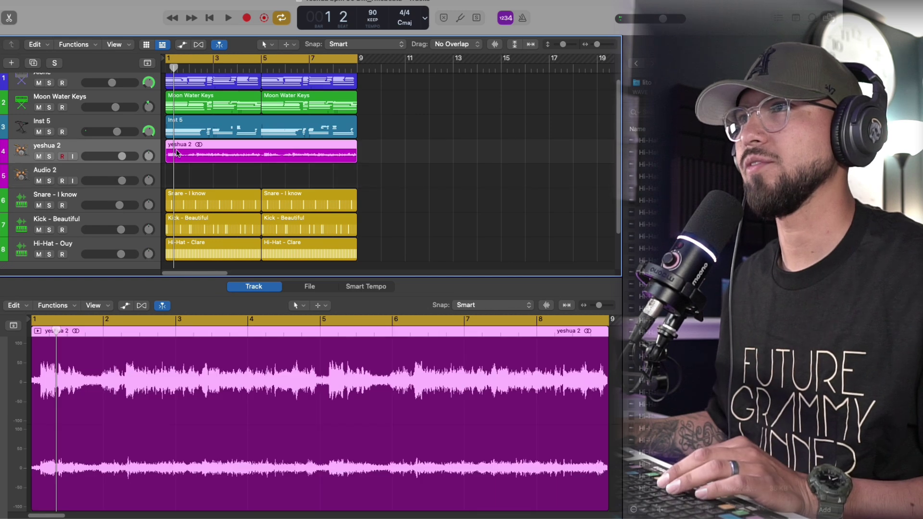
{"action": "key", "text": "Return"}
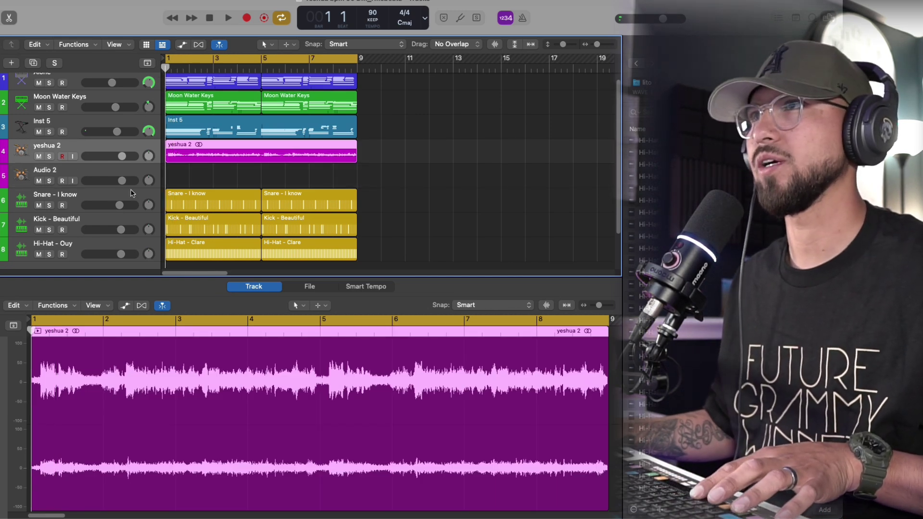
{"action": "left_click", "coordinate": [129, 174]}
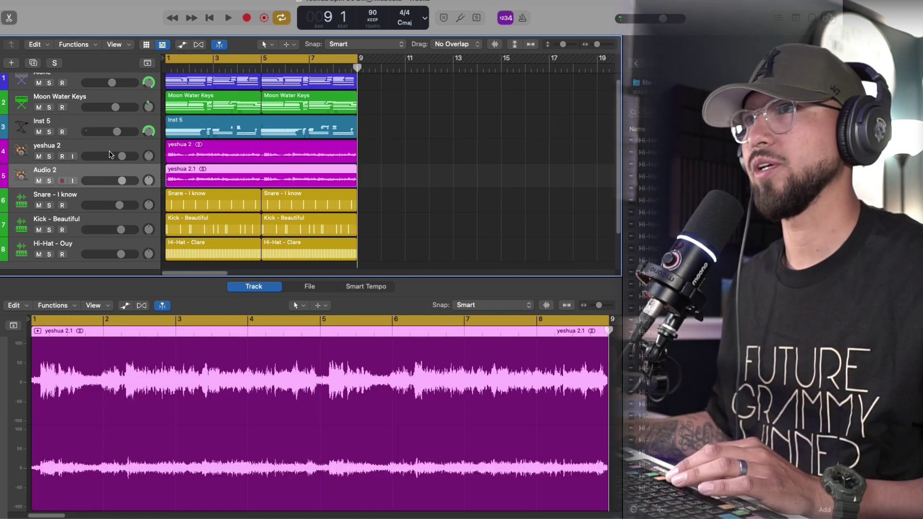
{"action": "left_click", "coordinate": [111, 154]}
{"action": "left_click", "coordinate": [38, 157]}
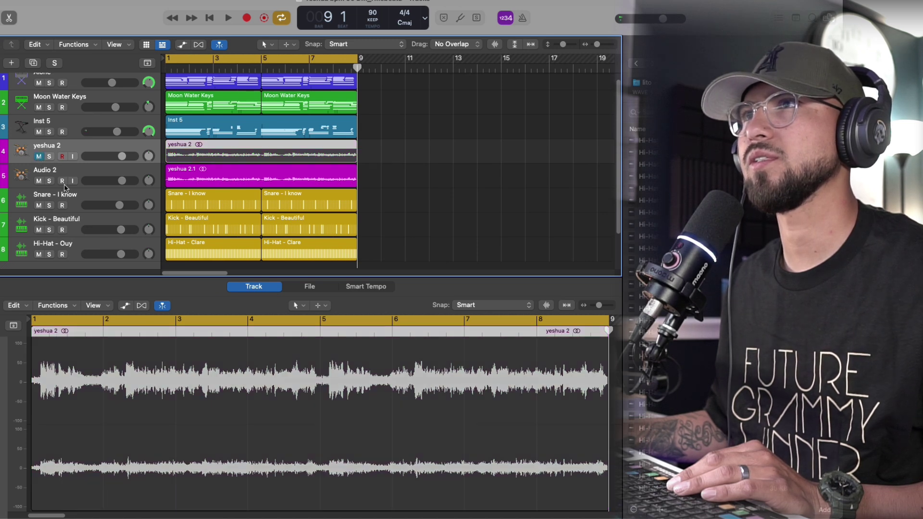
Step: Try the copied region transposed by 12 with the Audio 2 volume at -0.3 dB, and undo the transposition
{"action": "left_click", "coordinate": [89, 177]}
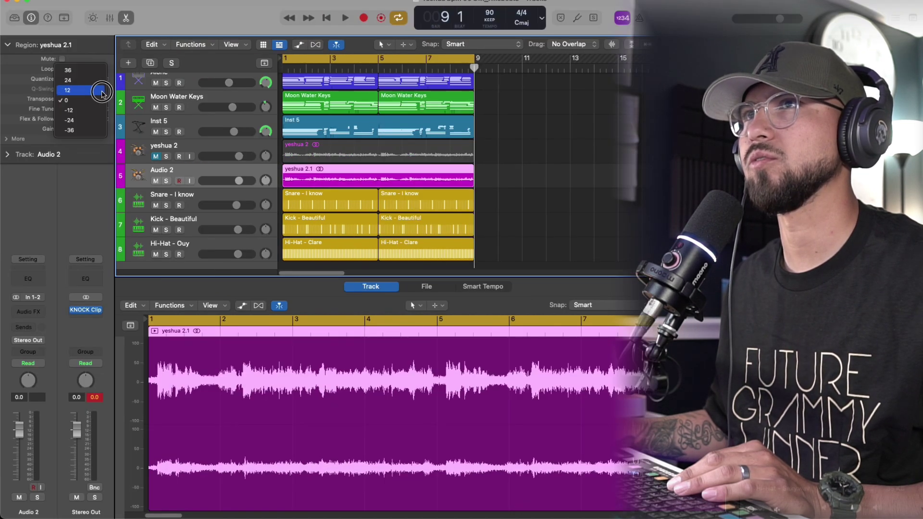
{"action": "key", "text": "space"}
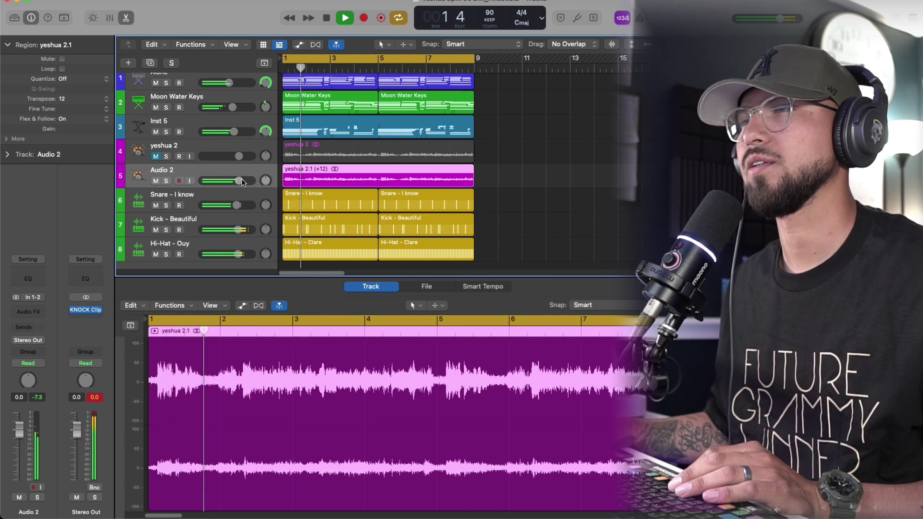
{"action": "left_click_drag", "start_coordinate": [239, 181], "coordinate": [240, 182]}
{"action": "key", "text": "space"}
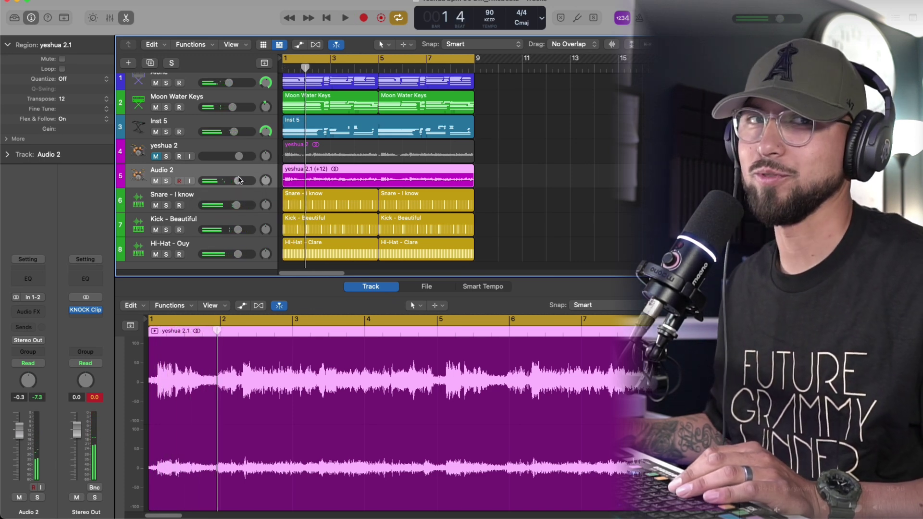
{"action": "key", "text": "super+z"}
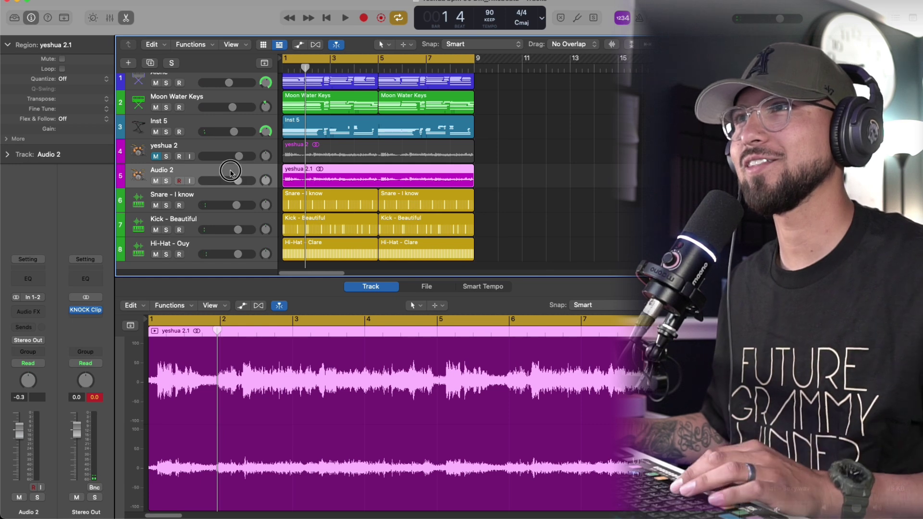
{"action": "key", "text": "space"}
{"action": "key", "text": "space"}
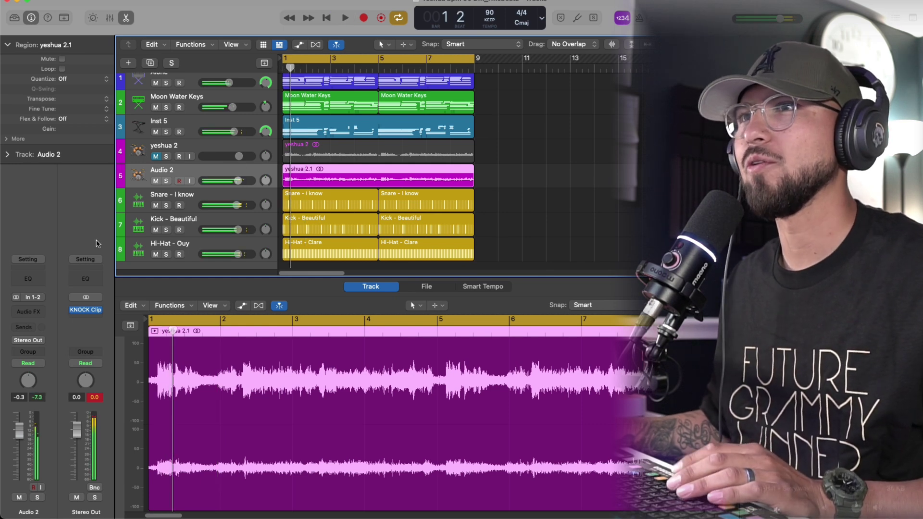
Step: Add a Channel EQ to Audio 2 with a 197 Hz, 12 dB/Oct low cut and a 975 Hz, 24 dB/Oct high cut
{"action": "left_click", "coordinate": [38, 278]}
{"action": "left_click", "coordinate": [199, 169]}
{"action": "left_click_drag", "start_coordinate": [185, 244], "coordinate": [327, 255]}
{"action": "left_click", "coordinate": [609, 169]}
{"action": "left_click_drag", "start_coordinate": [622, 253], "coordinate": [428, 269]}
{"action": "key", "text": "space"}
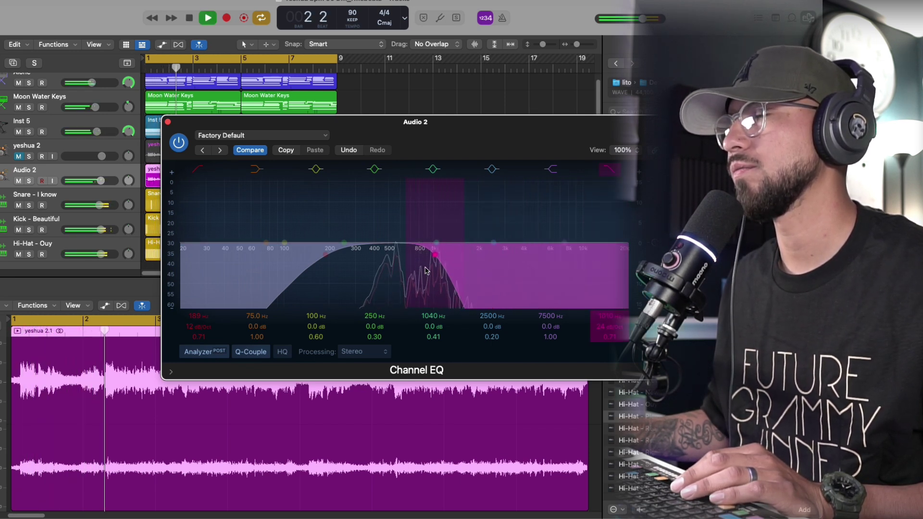
{"action": "left_click_drag", "start_coordinate": [326, 256], "coordinate": [329, 256]}
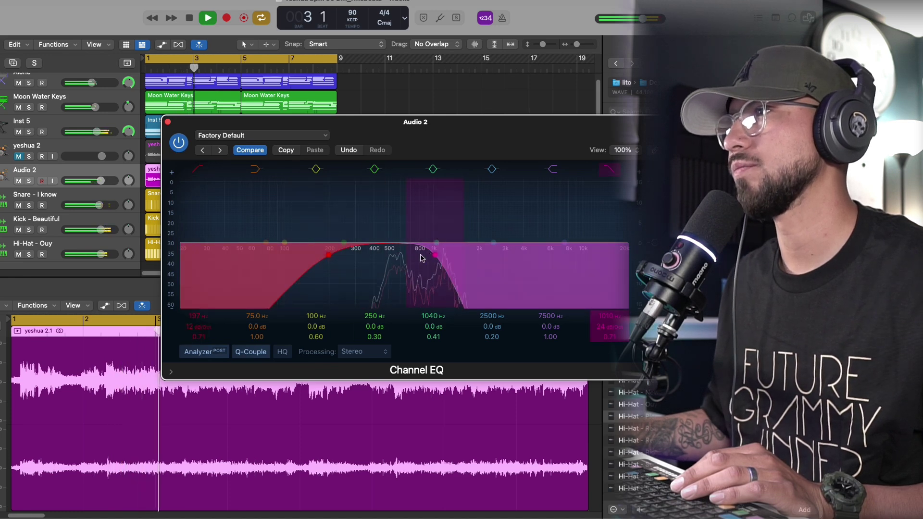
{"action": "left_click_drag", "start_coordinate": [435, 254], "coordinate": [431, 255]}
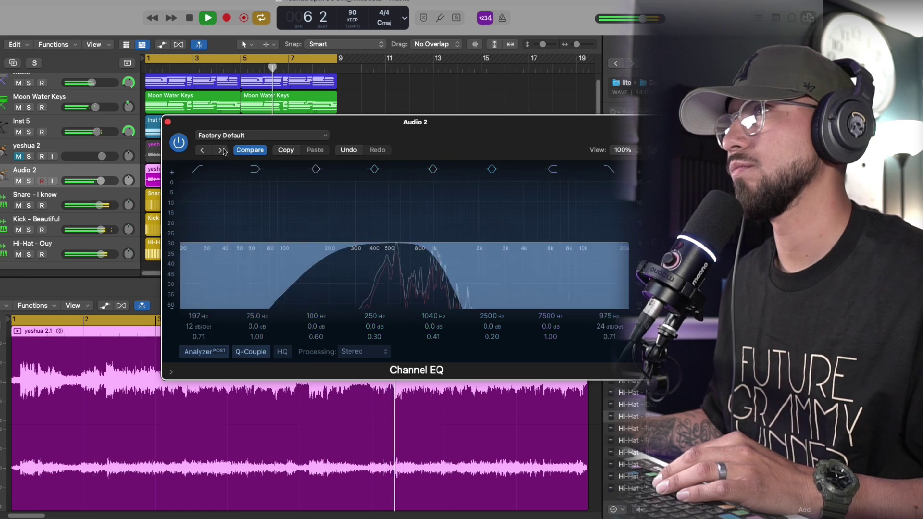
{"action": "left_click", "coordinate": [167, 122]}
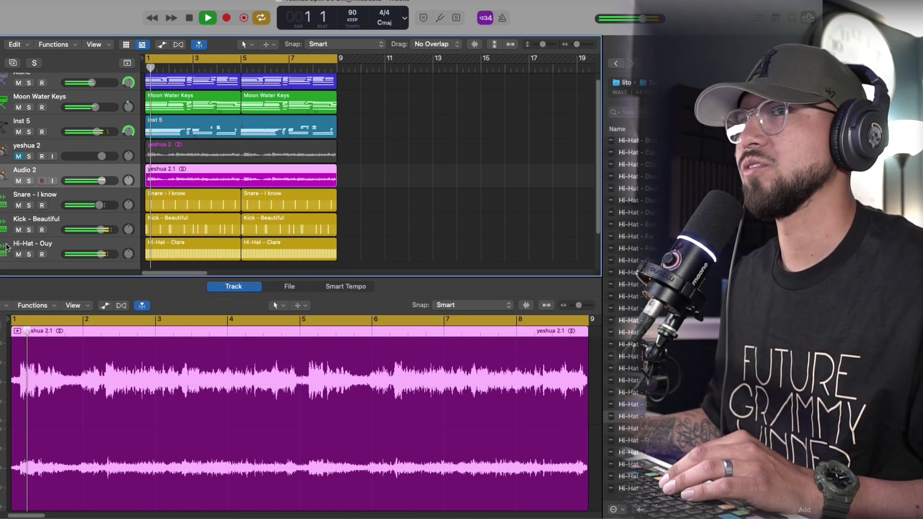
Step: Add ValhallaVintageVerb to Audio 2 and lower its mix to below 20 % while the beat plays
{"action": "key", "text": "space"}
{"action": "key", "text": "i"}
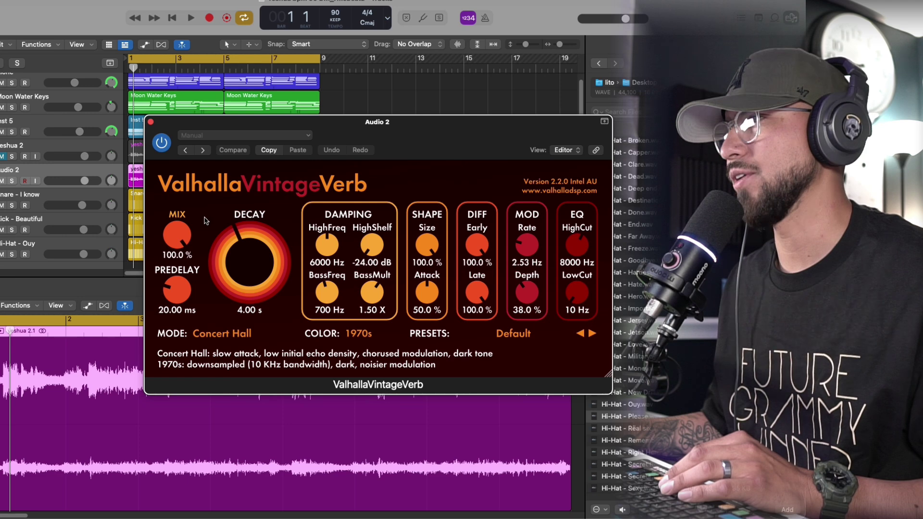
{"action": "left_click_drag", "start_coordinate": [177, 235], "coordinate": [184, 304]}
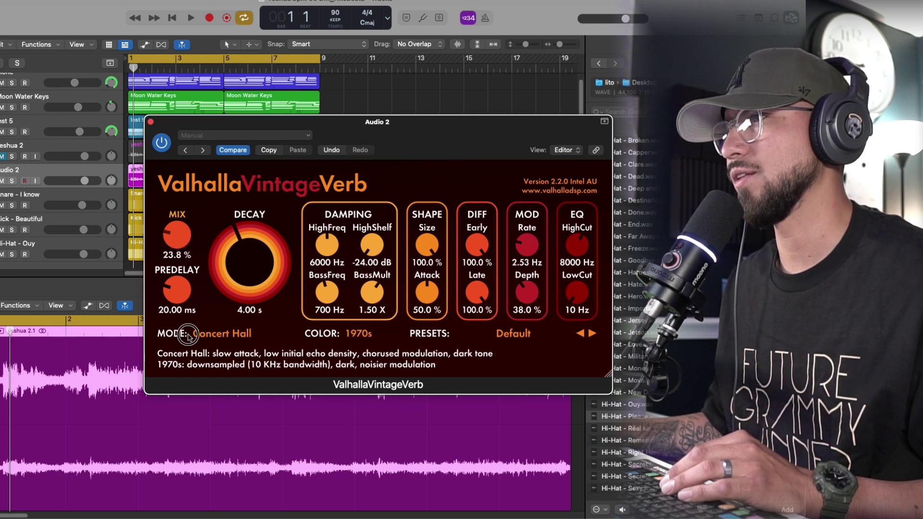
{"action": "left_click_drag", "start_coordinate": [191, 341], "coordinate": [191, 343]}
{"action": "key", "text": "space"}
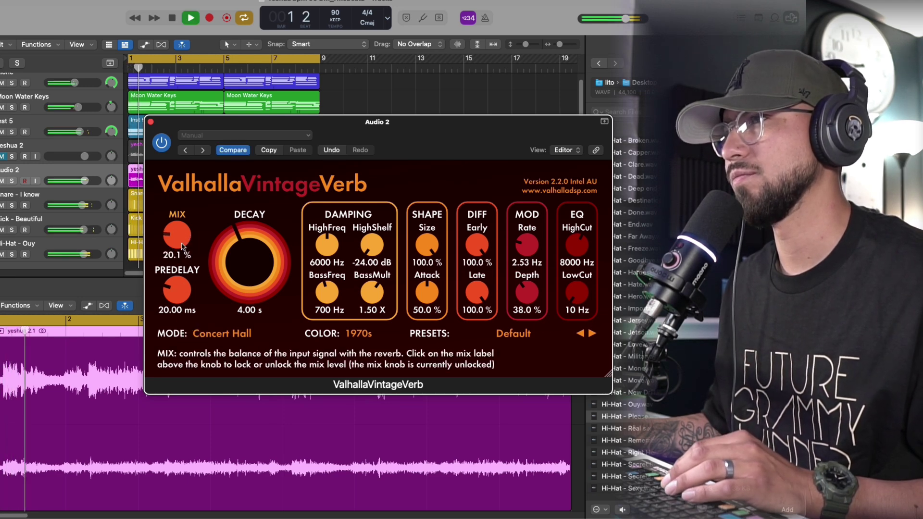
{"action": "left_click_drag", "start_coordinate": [177, 235], "coordinate": [181, 254]}
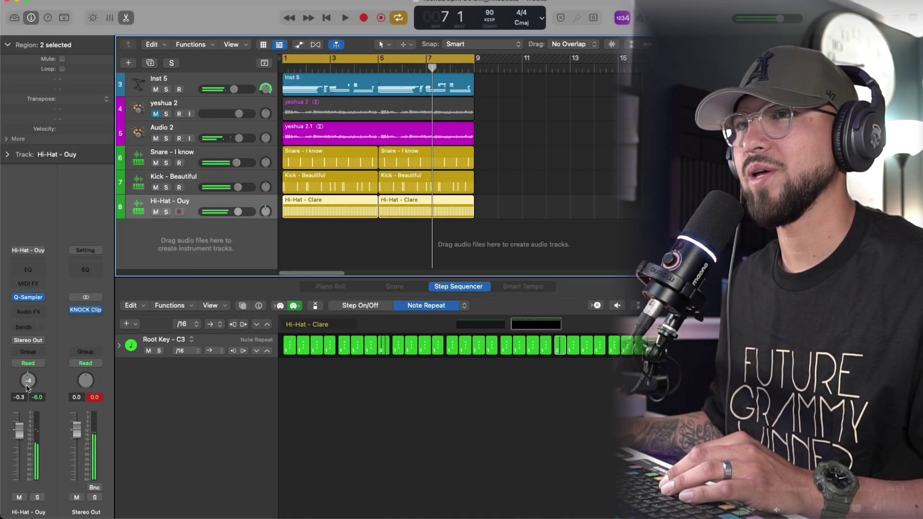
Step: Switch the Hi-Hat - Ouy track to Stereo Pan at -13 and insert PanCake2 with its mix reduced to about half
{"action": "right_click", "coordinate": [27, 384]}
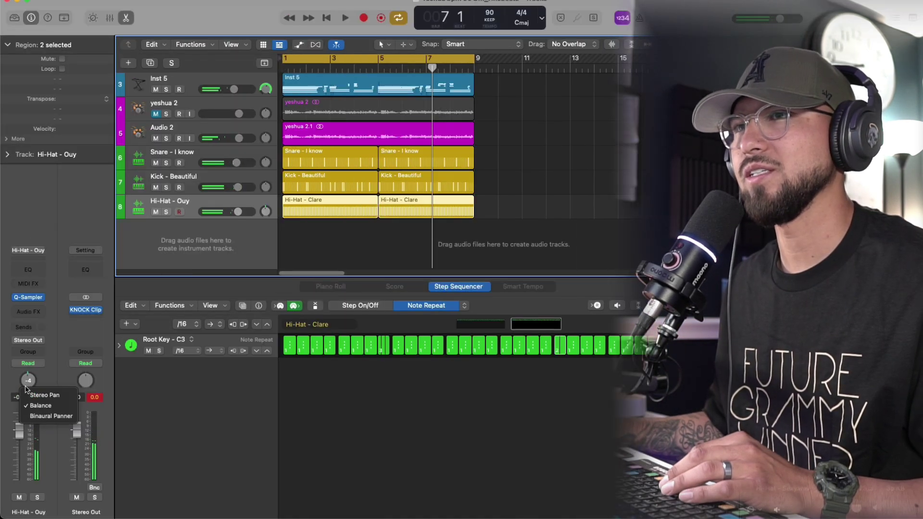
{"action": "left_click", "coordinate": [32, 395]}
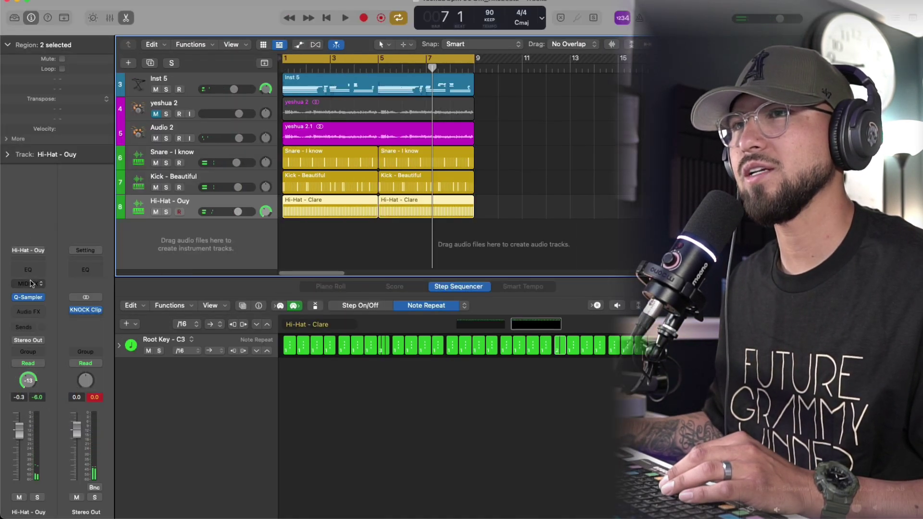
{"action": "left_click", "coordinate": [31, 309]}
{"action": "mouse_move", "coordinate": [48, 509]}
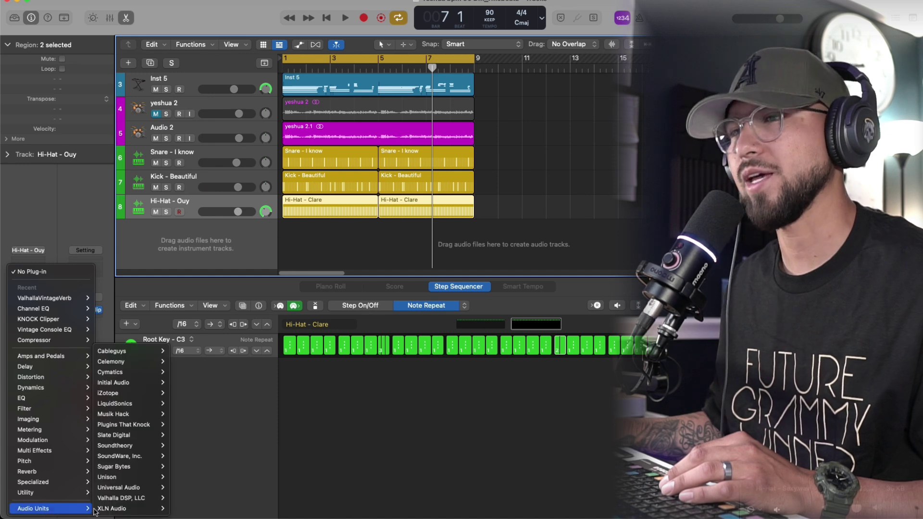
{"action": "mouse_move", "coordinate": [105, 498]}
{"action": "left_click", "coordinate": [207, 498]}
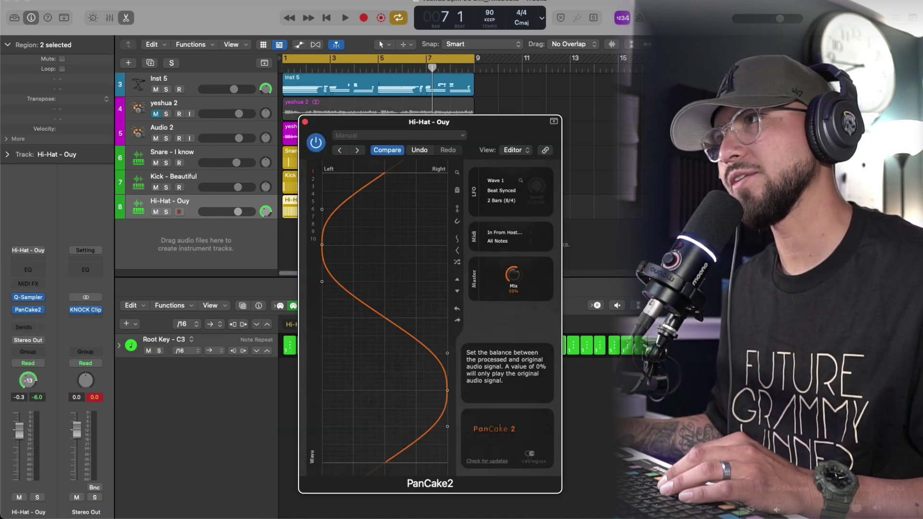
{"action": "left_click", "coordinate": [305, 123]}
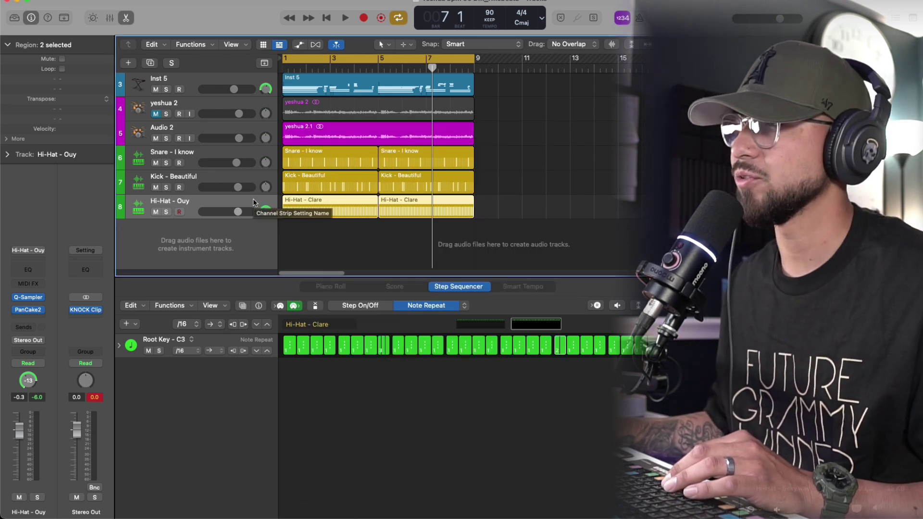
Step: Play the beat and fine-tune the pan of the Hi-Hat - Ouy track
{"action": "key", "text": "space"}
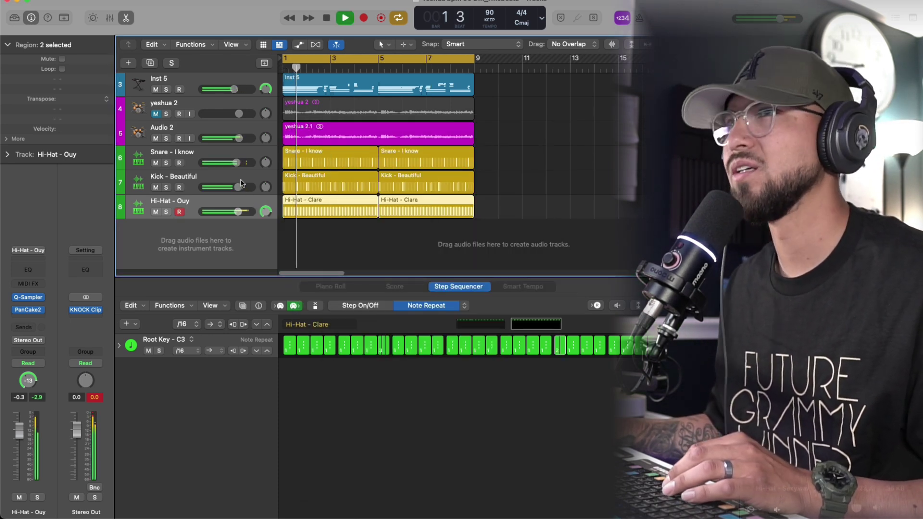
{"action": "left_click", "coordinate": [230, 182]}
{"action": "left_click", "coordinate": [226, 197]}
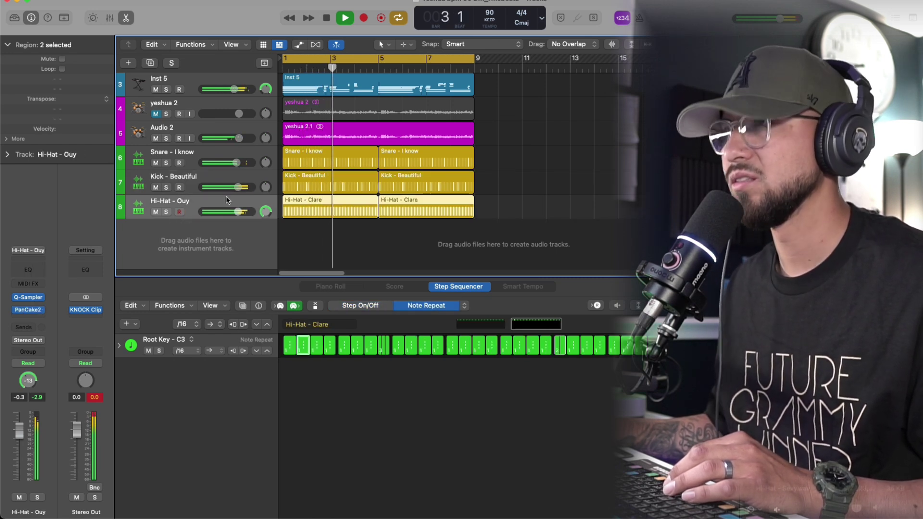
{"action": "left_click_drag", "start_coordinate": [265, 211], "coordinate": [265, 206]}
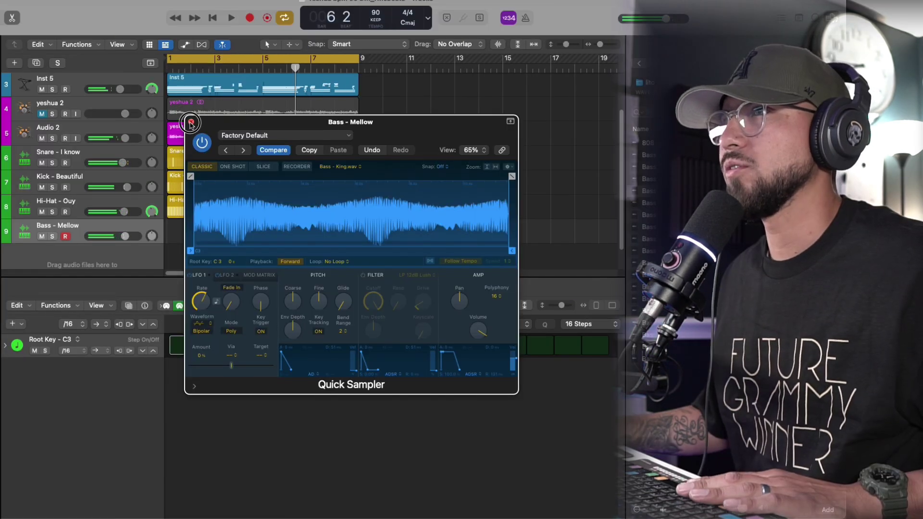
Step: Try the sub channel strip setting on the Bass - Mellow track and play it with the beat
{"action": "left_click", "coordinate": [191, 123]}
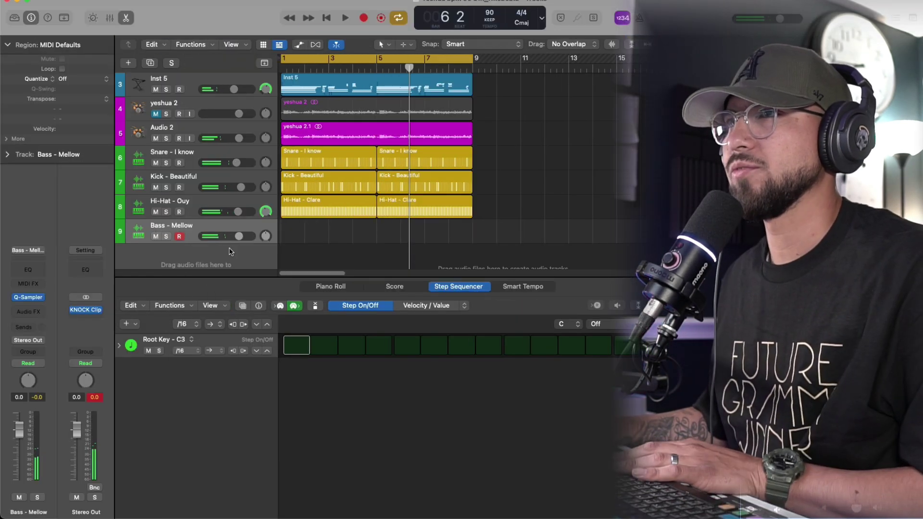
{"action": "left_click", "coordinate": [39, 250]}
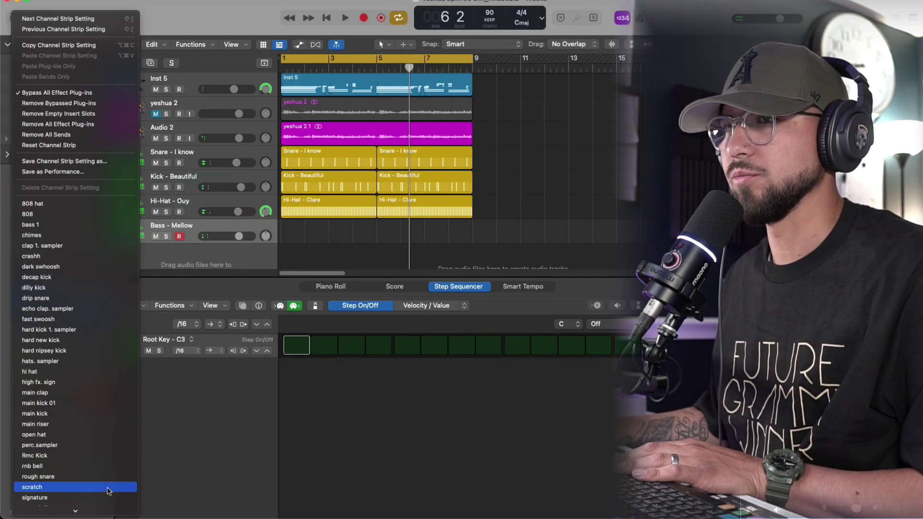
{"action": "left_click", "coordinate": [105, 482]}
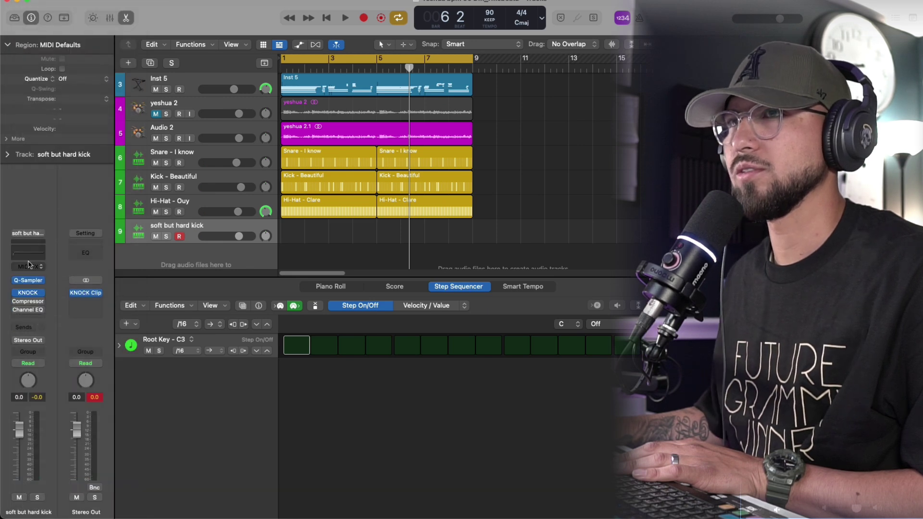
{"action": "left_click", "coordinate": [35, 238]}
{"action": "left_click", "coordinate": [24, 248]}
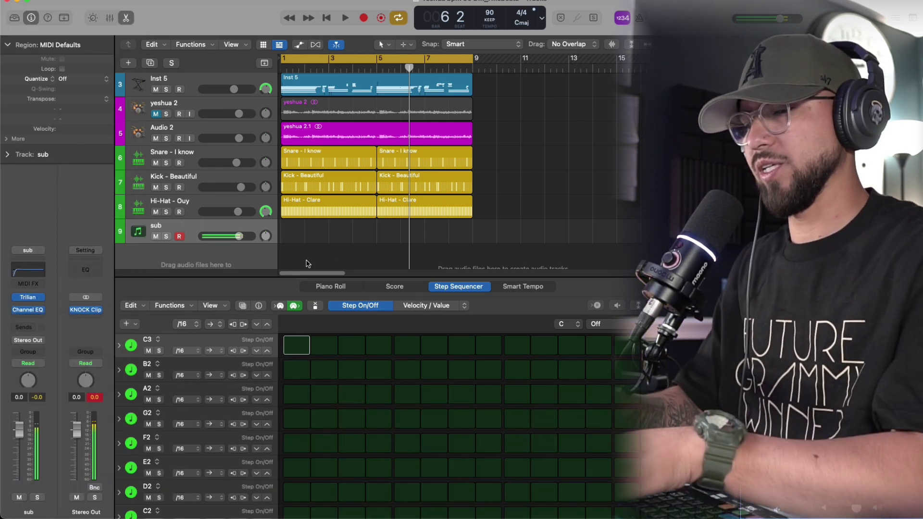
{"action": "key", "text": "space"}
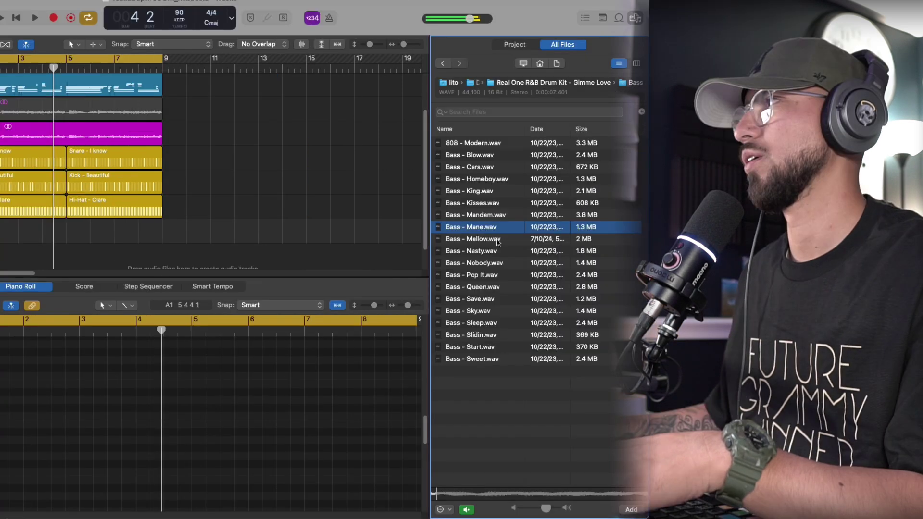
Step: Audition bass samples and load outside bass (c).wav onto a new track using Quick Sampler (Original)
{"action": "key", "text": "Down"}
{"action": "key", "text": "Down"}
{"action": "key", "text": "Down"}
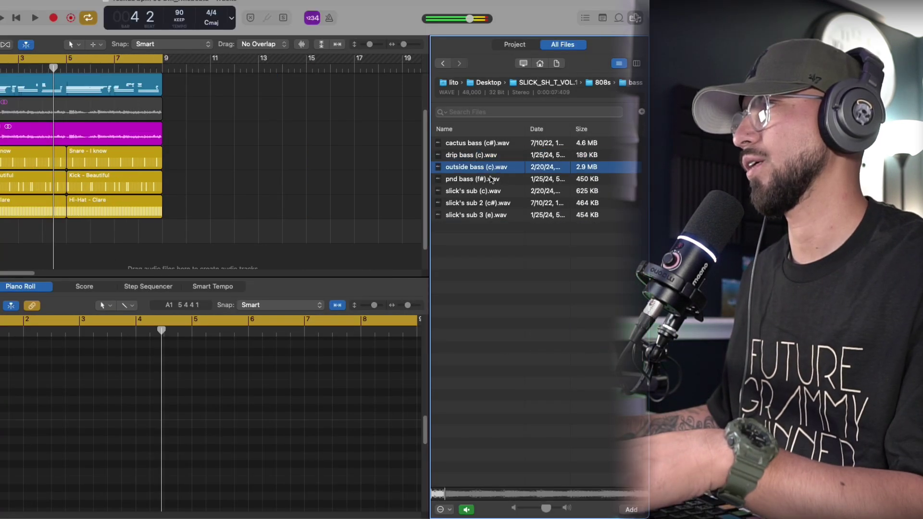
{"action": "left_click_drag", "start_coordinate": [480, 167], "coordinate": [0, 214]}
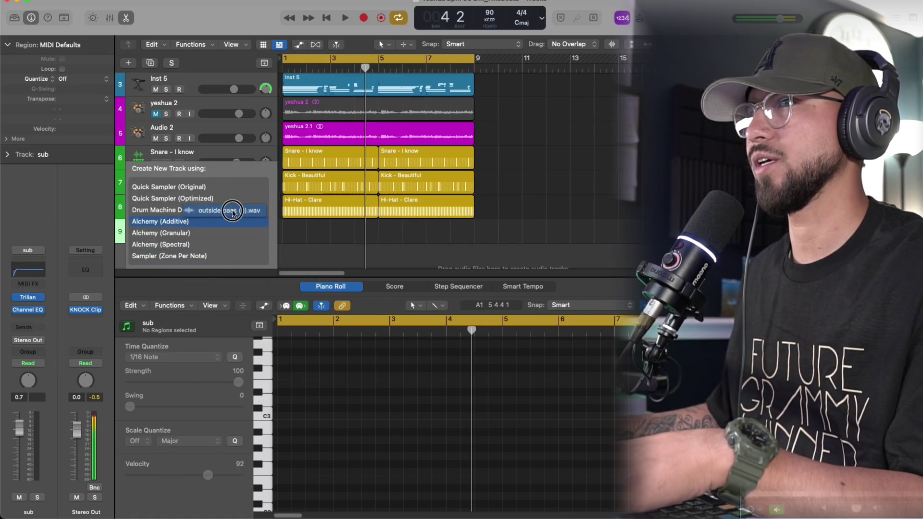
{"action": "left_click_drag", "start_coordinate": [232, 213], "coordinate": [231, 187]}
Step: Record an eight-bar bass line on the outside bass (c) track and quantize all its notes to 1/16
{"action": "key", "text": "r"}
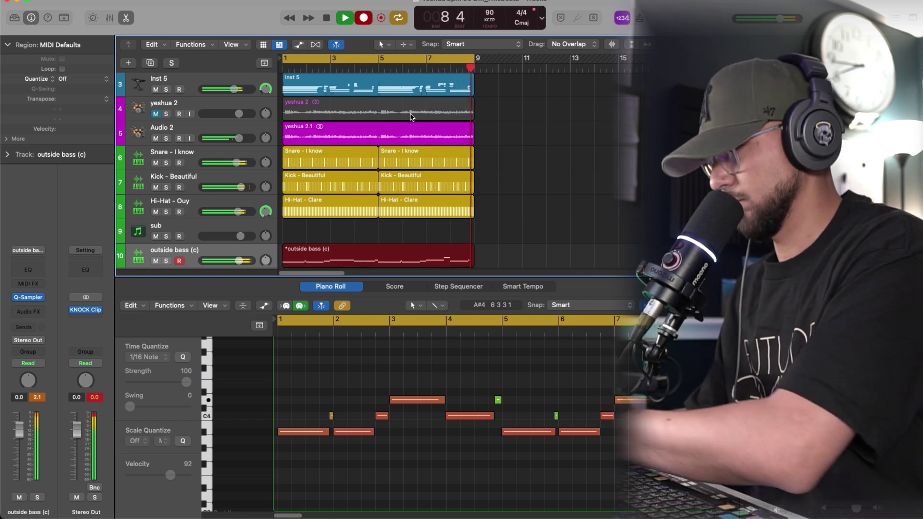
{"action": "key", "text": "space"}
{"action": "left_click", "coordinate": [459, 391]}
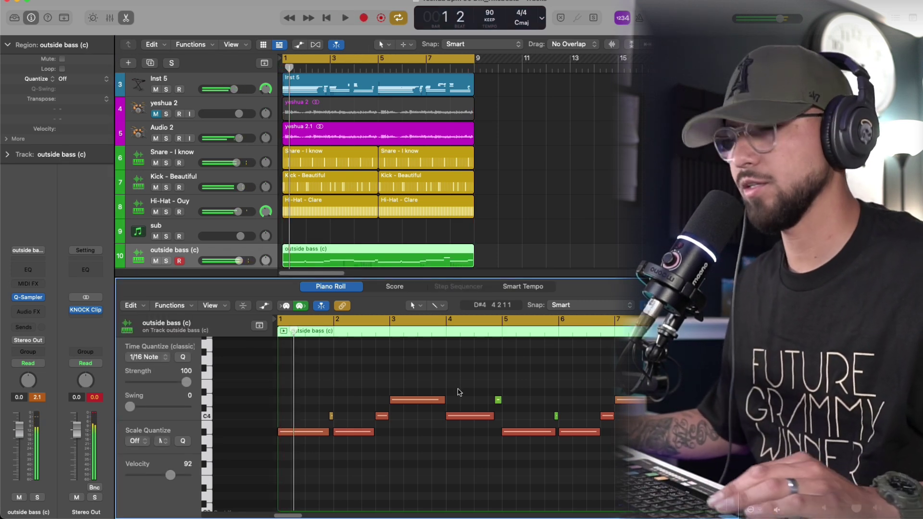
{"action": "key", "text": "super+a"}
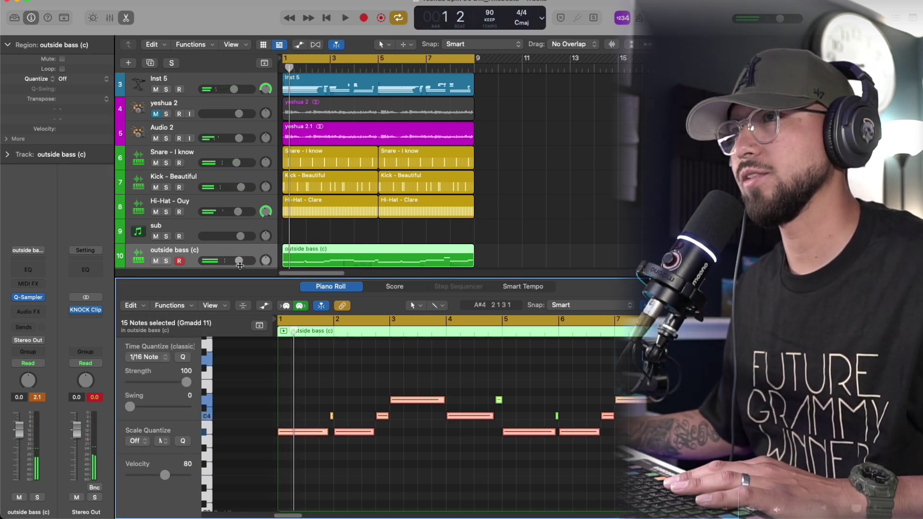
Step: Add a Channel EQ to the outside bass (c) track with a 37.6 Hz, 48 dB/Oct low cut during playback
{"action": "key", "text": "space"}
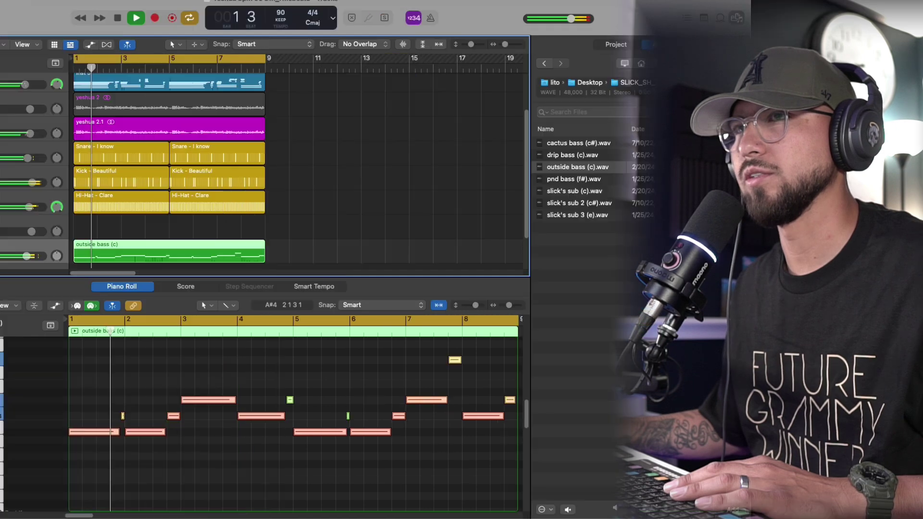
{"action": "left_click", "coordinate": [127, 169]}
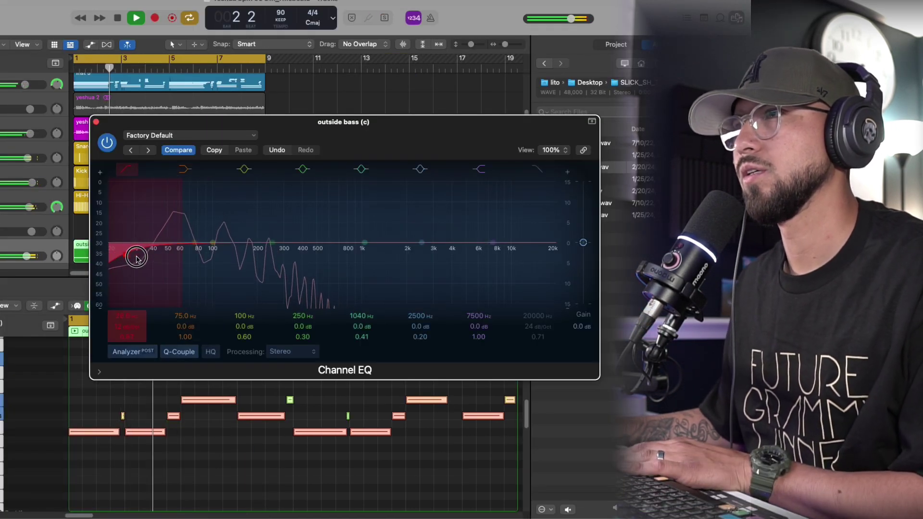
{"action": "mouse_move", "coordinate": [136, 258]}
{"action": "left_mouse_down"}
{"action": "mouse_move", "coordinate": [138, 293]}
{"action": "mouse_move", "coordinate": [146, 255]}
{"action": "mouse_move", "coordinate": [212, 245]}
{"action": "mouse_move", "coordinate": [149, 254]}
{"action": "left_mouse_up"}
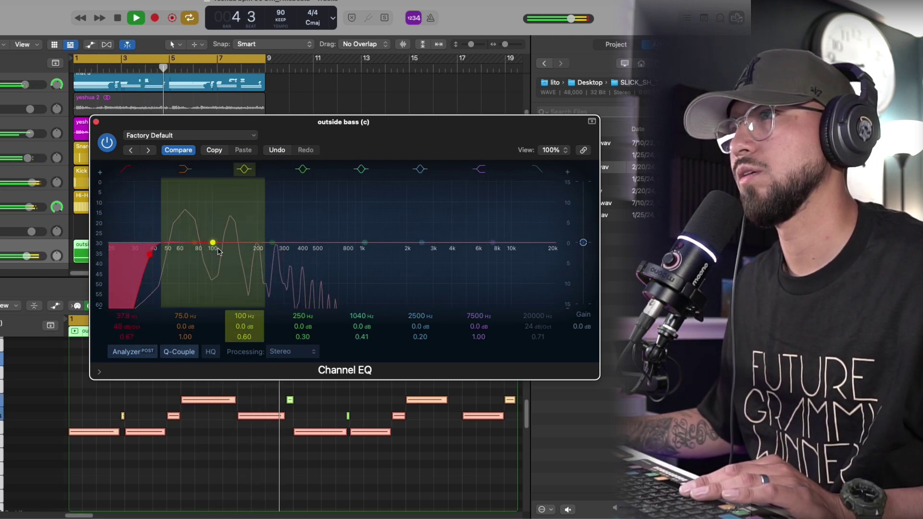
{"action": "left_click", "coordinate": [96, 122]}
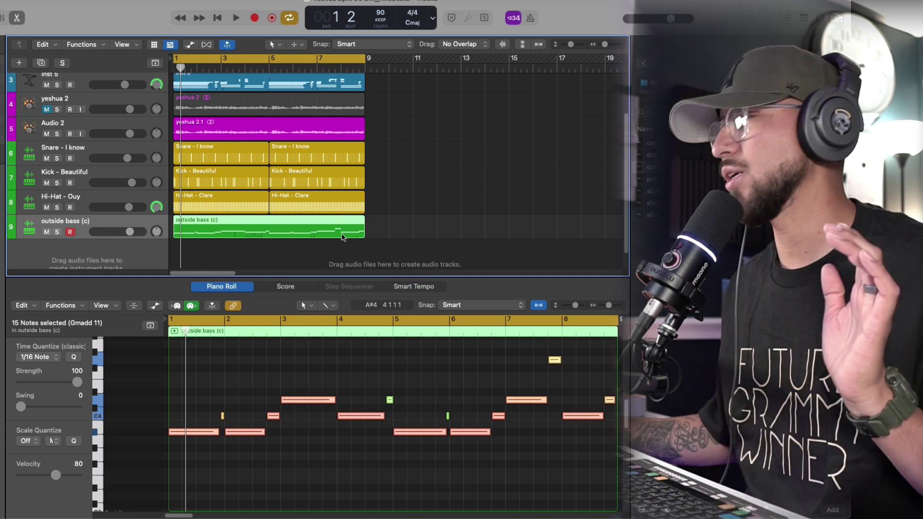
{"action": "scroll", "coordinate": [342, 243], "scroll_direction": "up", "scroll_amount": 2}
{"action": "scroll", "coordinate": [341, 244], "scroll_direction": "down", "scroll_amount": 4}
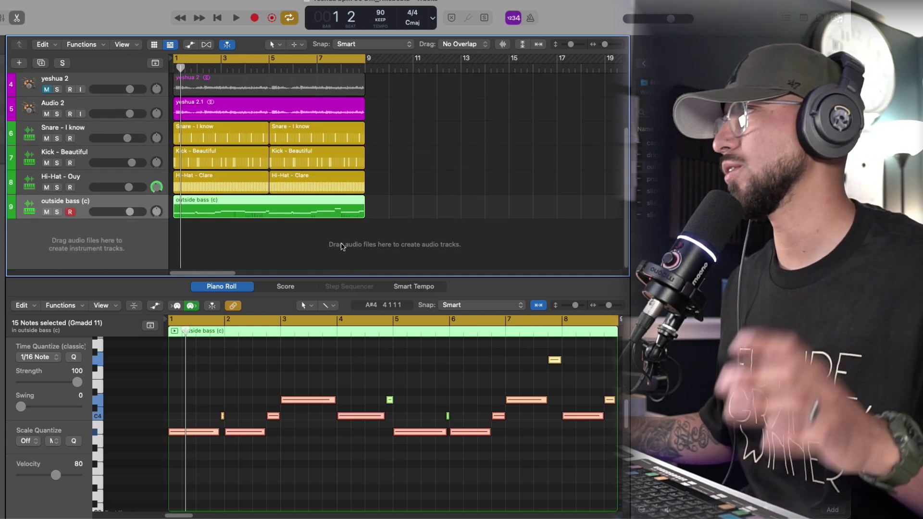
{"action": "scroll", "coordinate": [367, 160], "scroll_direction": "up", "scroll_amount": 3}
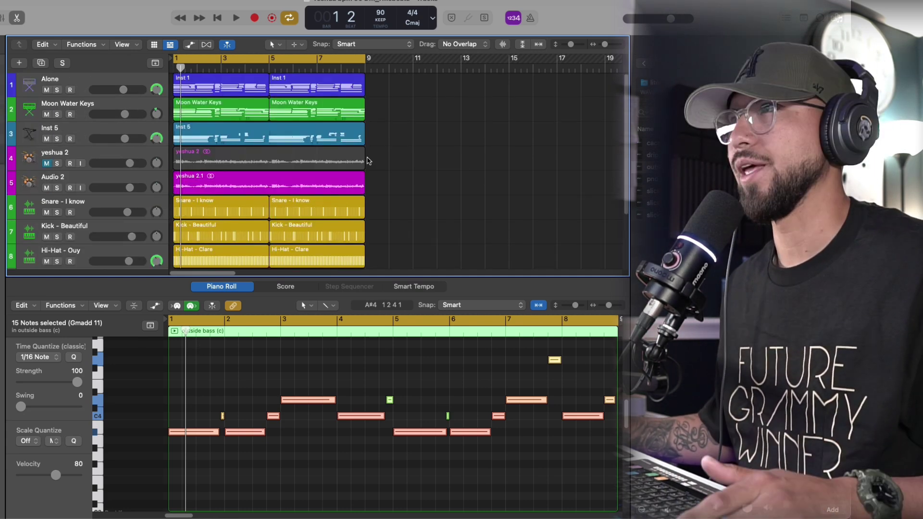
{"action": "scroll", "coordinate": [368, 162], "scroll_direction": "down", "scroll_amount": 3}
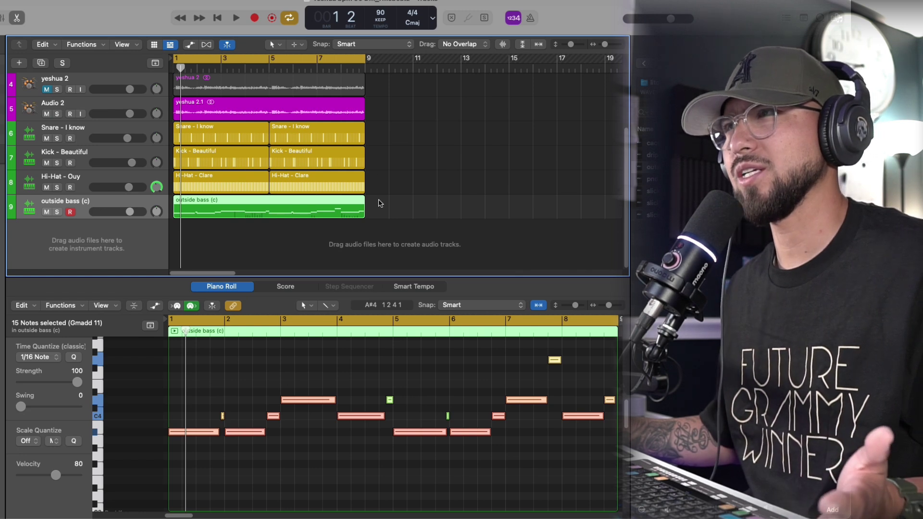